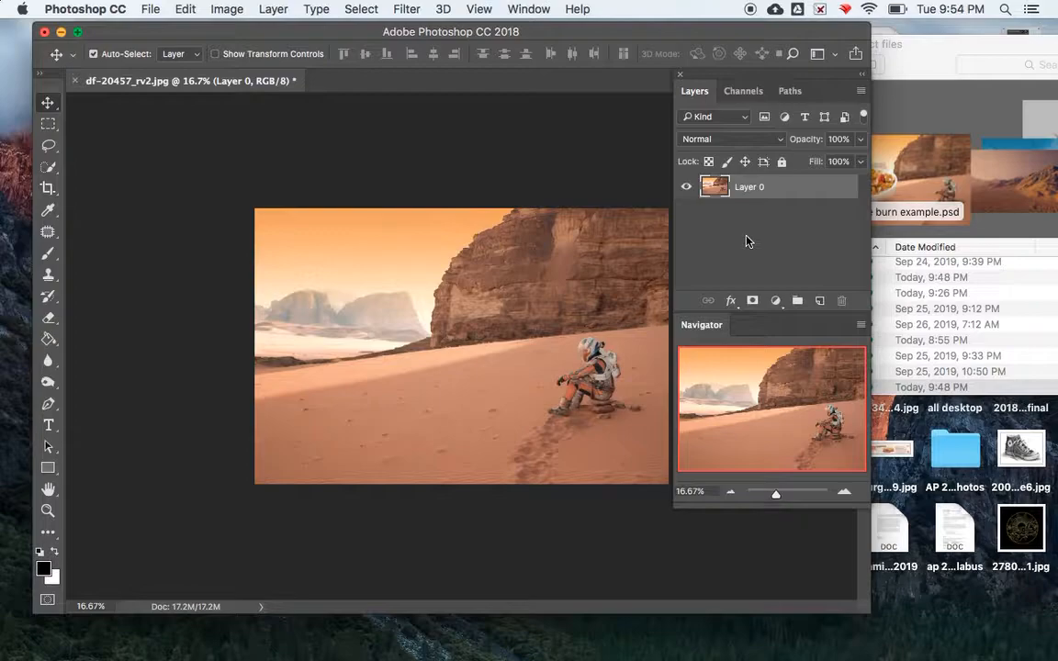
# Step: Rename the landscape photo's layer as "Mars landscape"
pyautogui.doubleClick(747, 187)
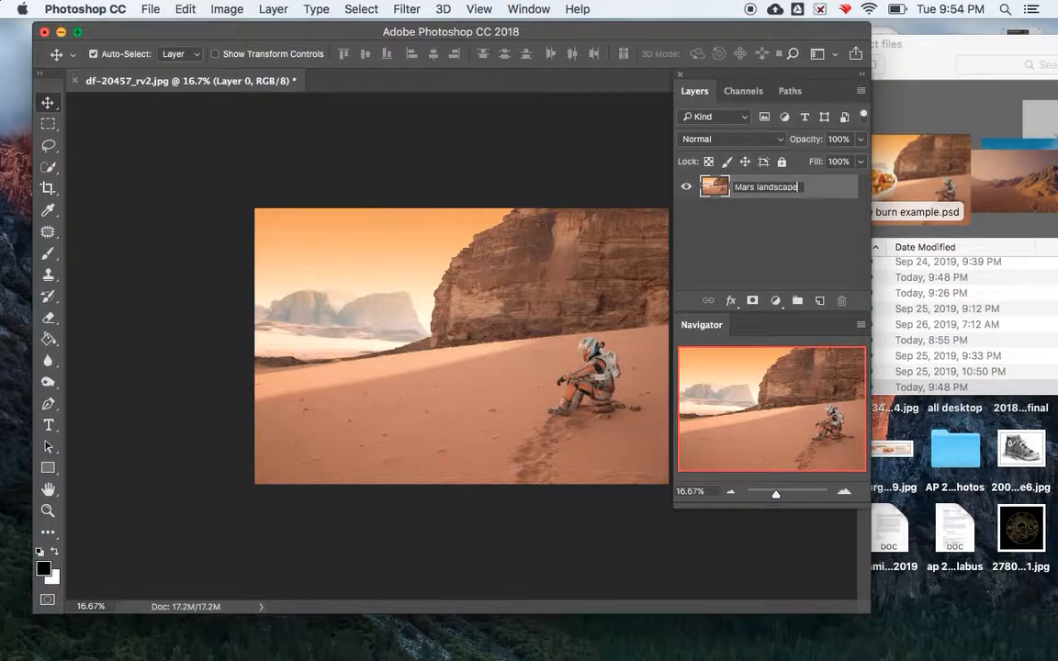
pyautogui.click(774, 243)
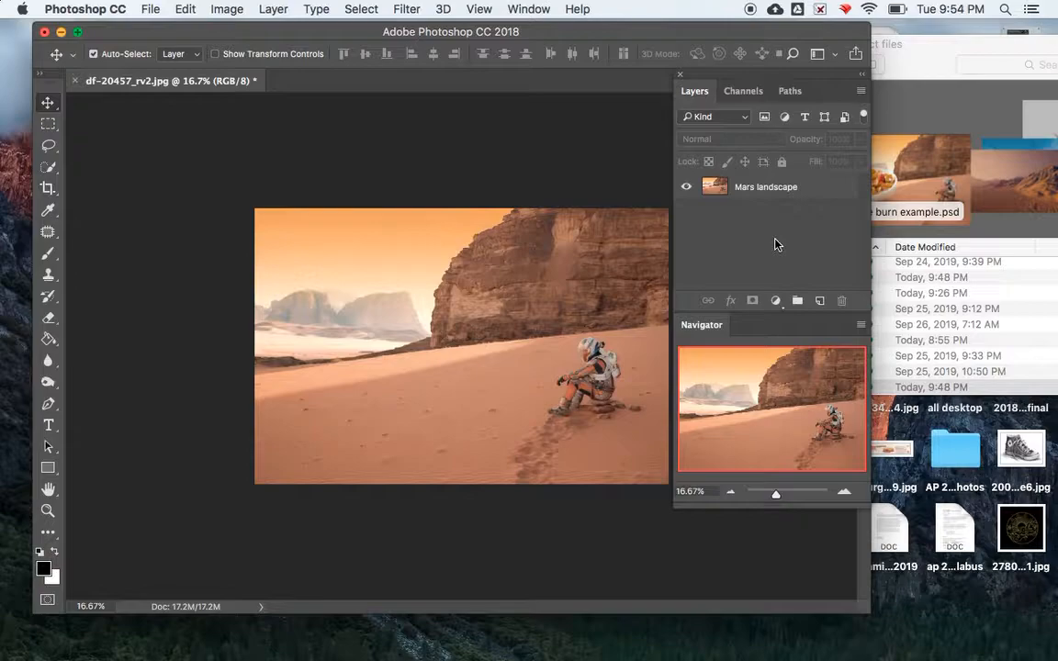
# Step: Find the cereal bowl PNG in the Surreal project files folder and place it in the Mars landscape document
pyautogui.moveTo(843, 48); pyautogui.dragTo(728, 46)
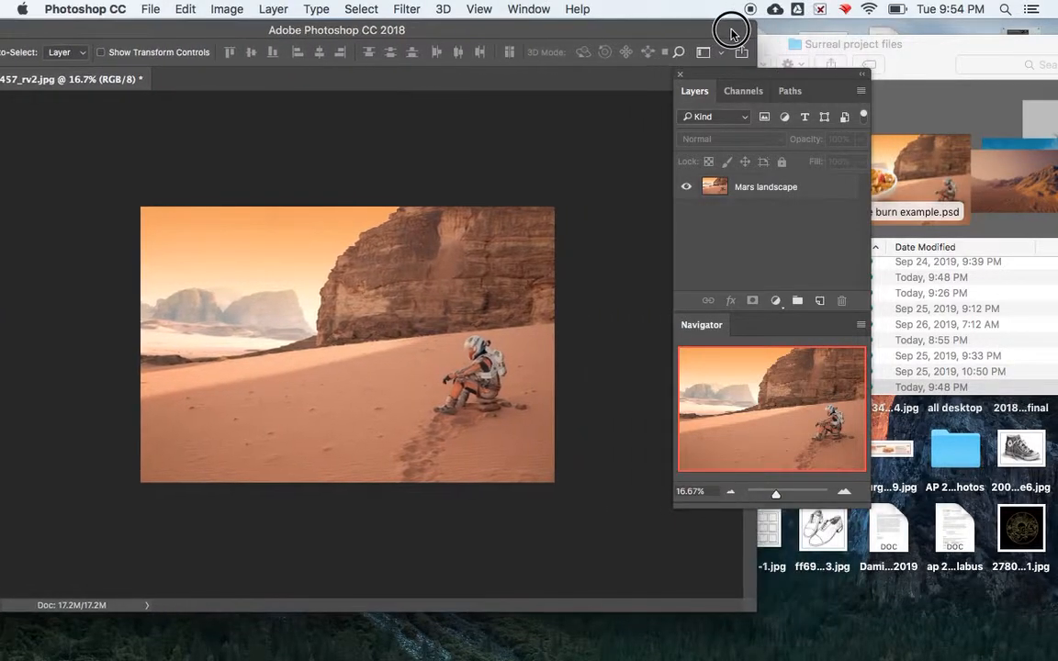
pyautogui.click(992, 223)
pyautogui.press('Up')
pyautogui.press('Up')
pyautogui.press('Up')
pyautogui.press('Up')
pyautogui.press('Up')
pyautogui.press('Up')
pyautogui.press('Up')
pyautogui.press('Up')
pyautogui.press('Up')
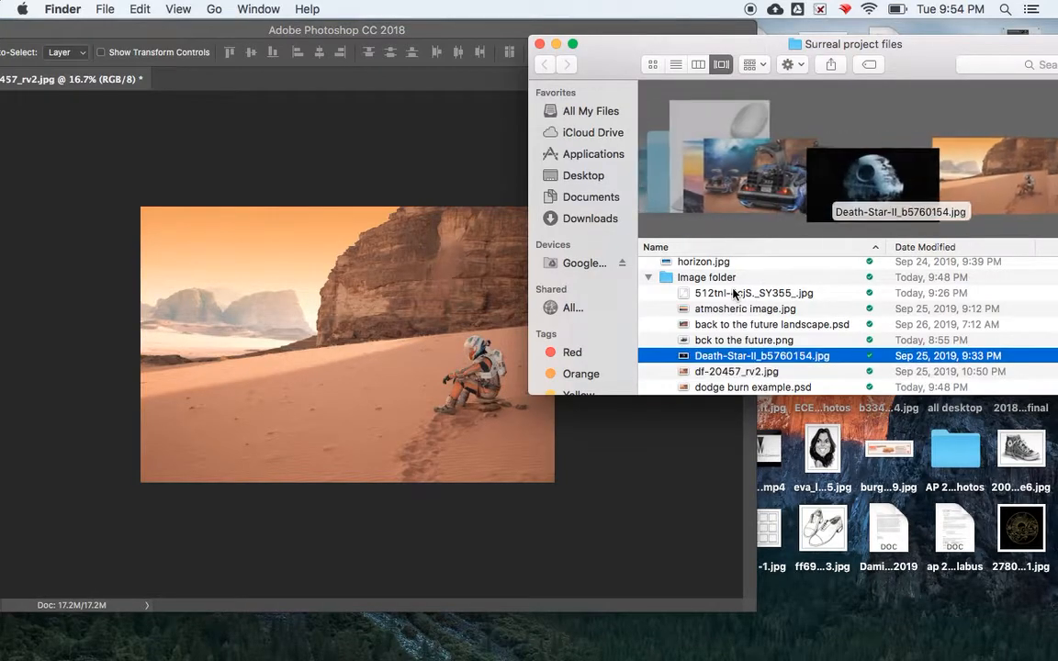
pyautogui.press('Up')
pyautogui.press('Up')
pyautogui.press('Up')
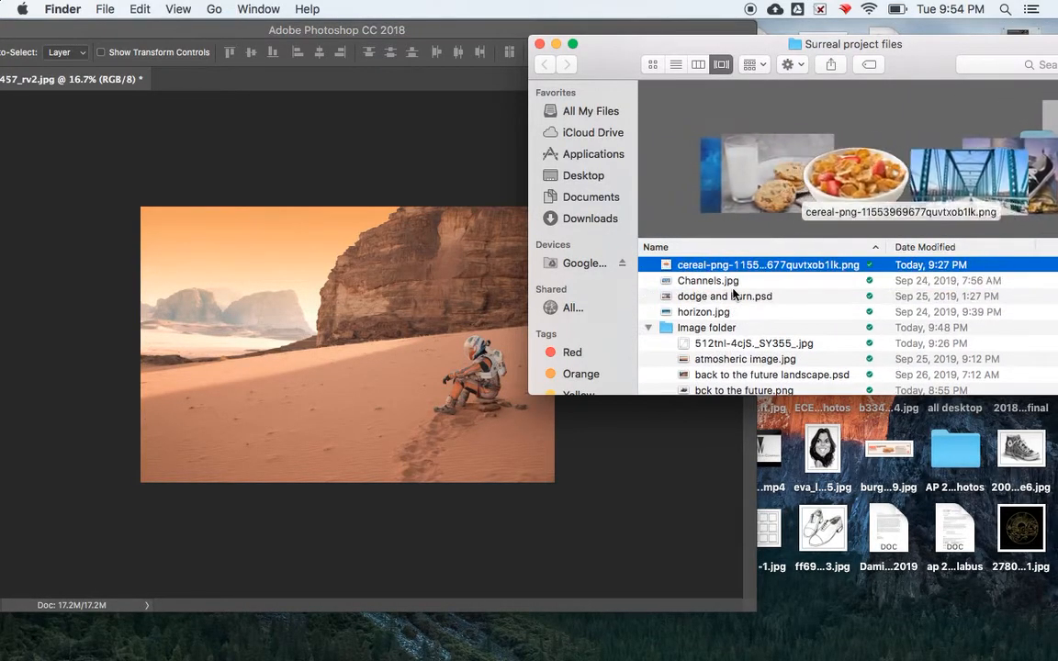
pyautogui.press('Down')
pyautogui.press('Down')
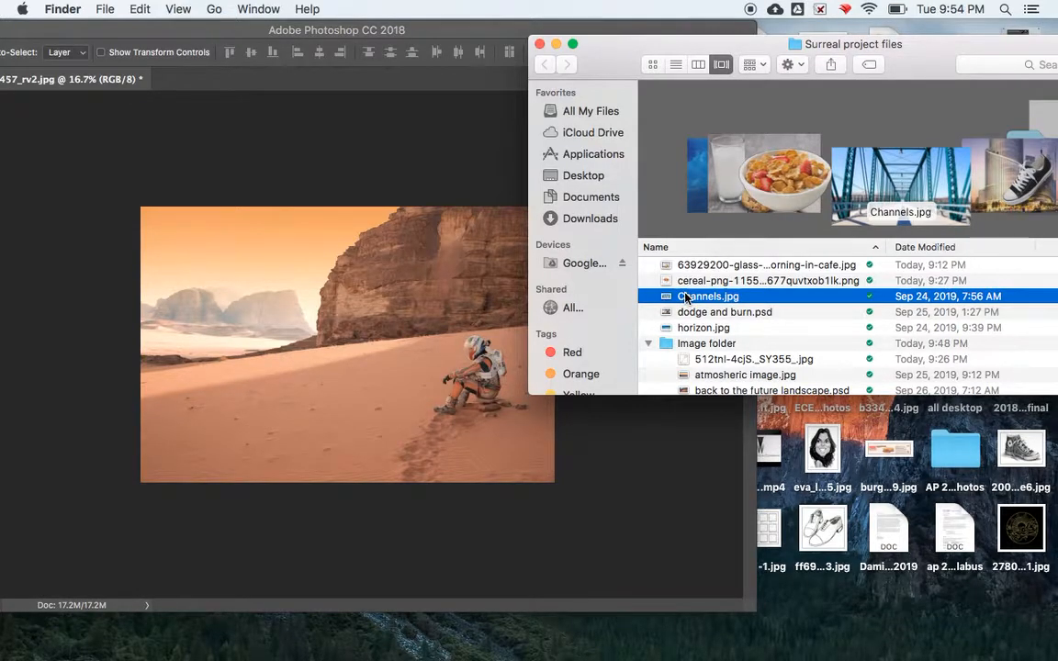
pyautogui.press('Up')
pyautogui.moveTo(689, 280); pyautogui.dragTo(238, 344)
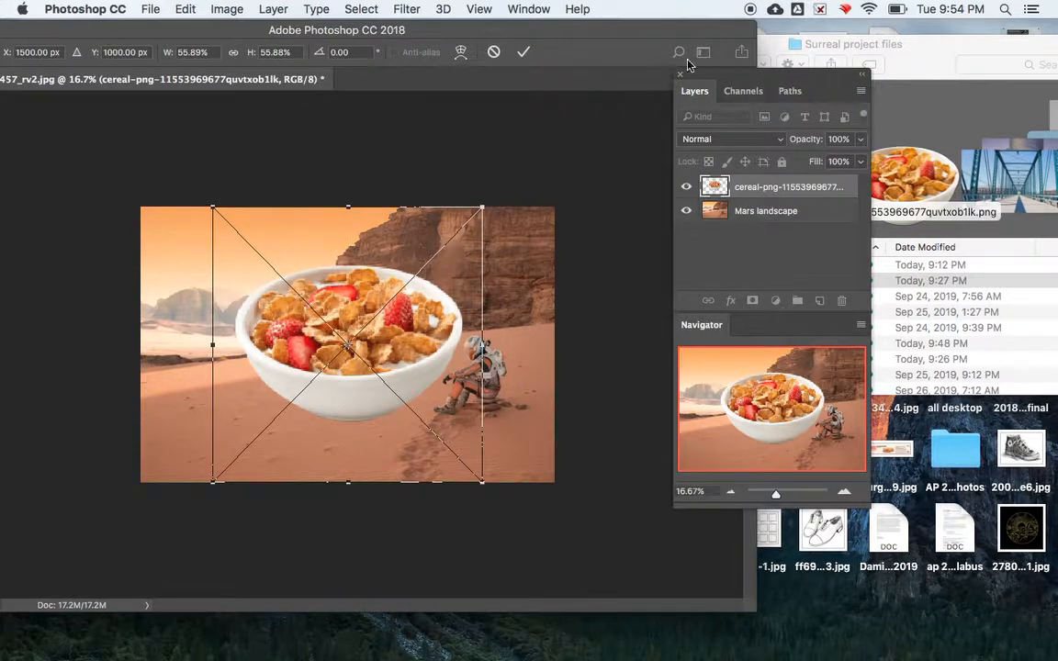
# Step: Scale the cereal bowl to about 44%, rotate it about -5.7°, and position it on the sand opposite the astronaut
pyautogui.moveTo(722, 78); pyautogui.dragTo(892, 65)
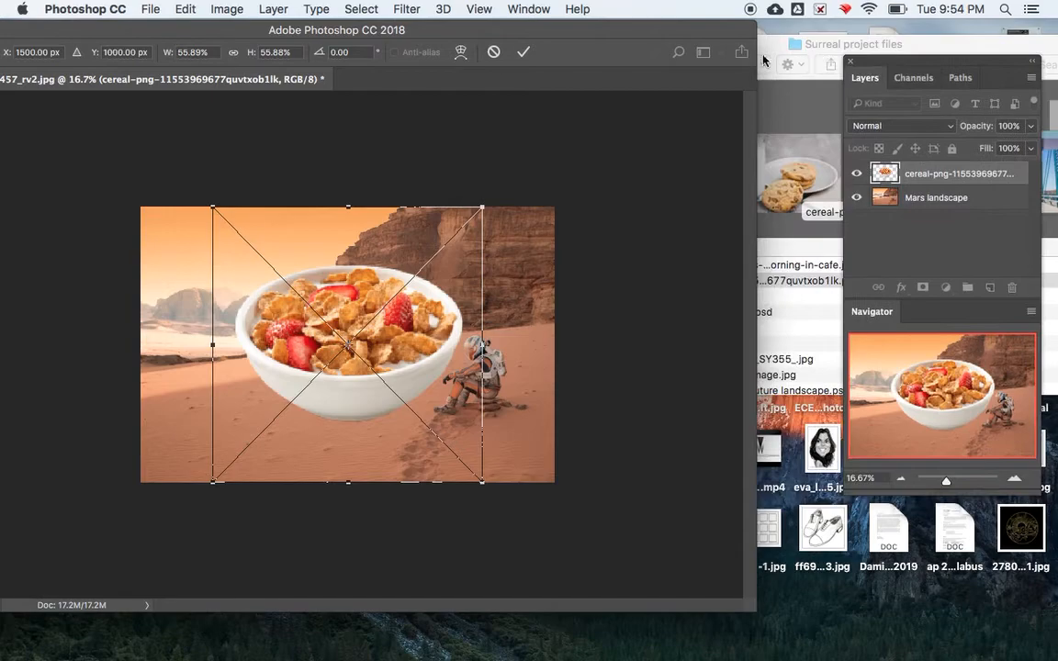
pyautogui.moveTo(677, 36); pyautogui.dragTo(760, 113)
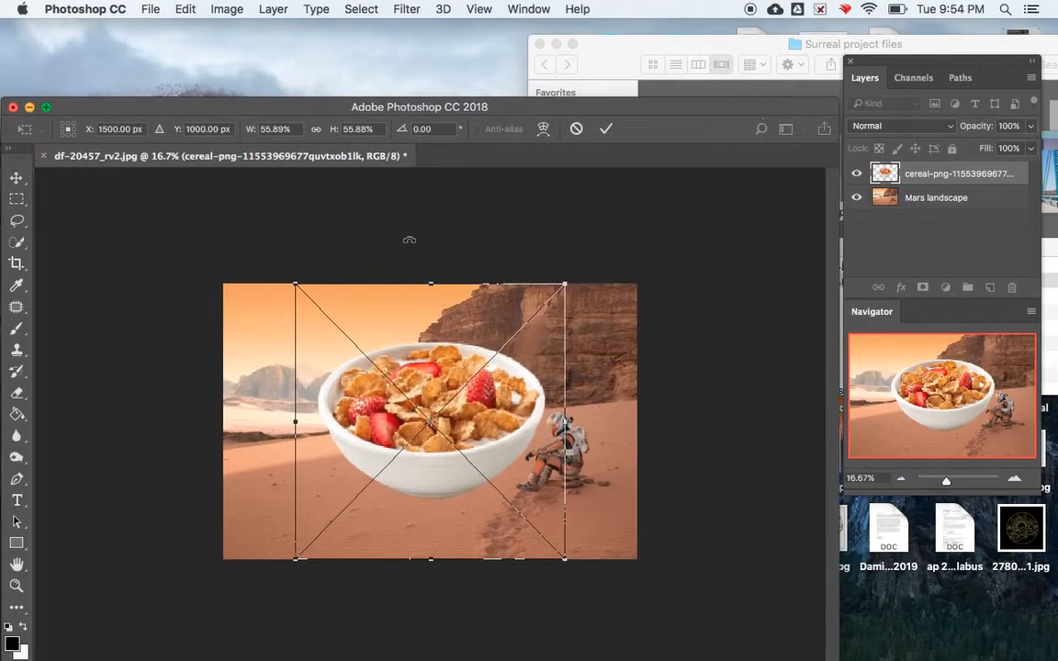
pyautogui.moveTo(393, 387); pyautogui.dragTo(316, 399)
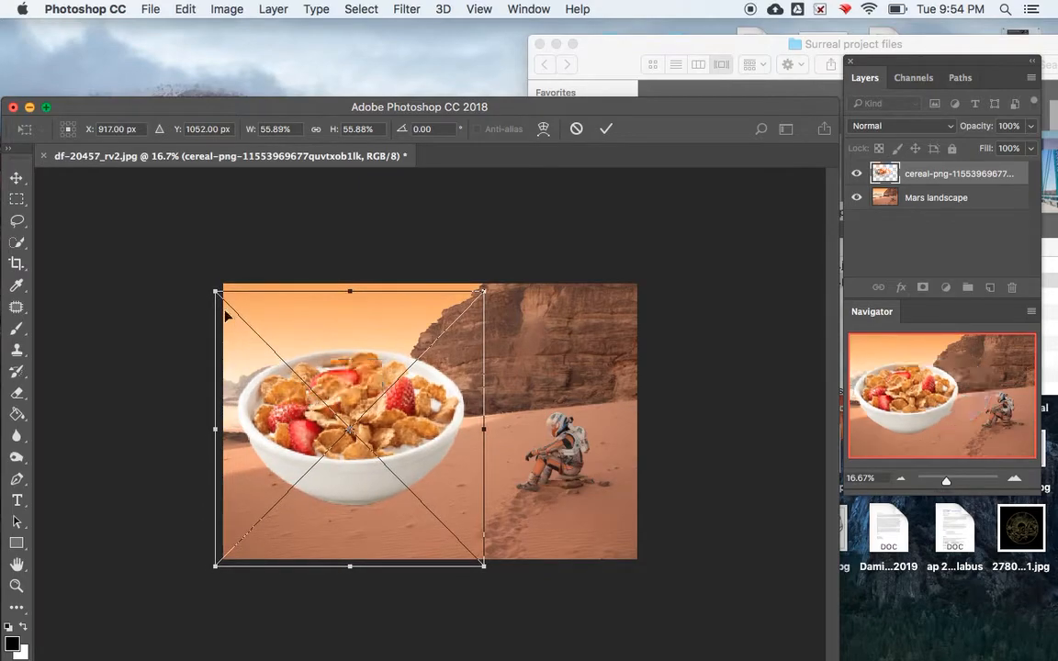
pyautogui.moveTo(202, 278); pyautogui.dragTo(186, 292)
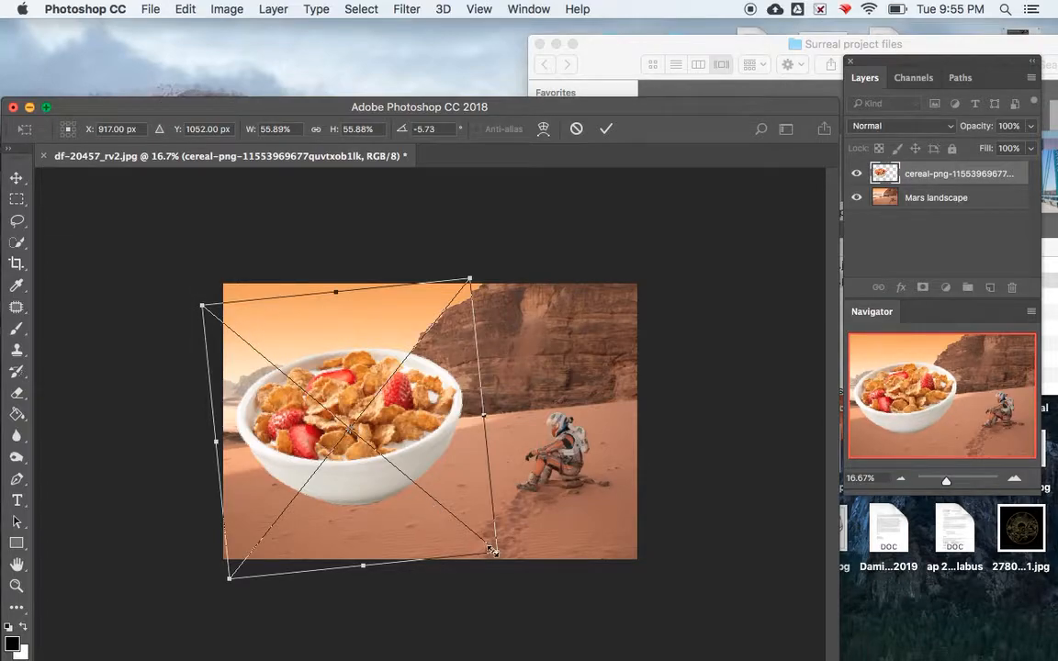
pyautogui.moveTo(493, 549); pyautogui.dragTo(436, 500)
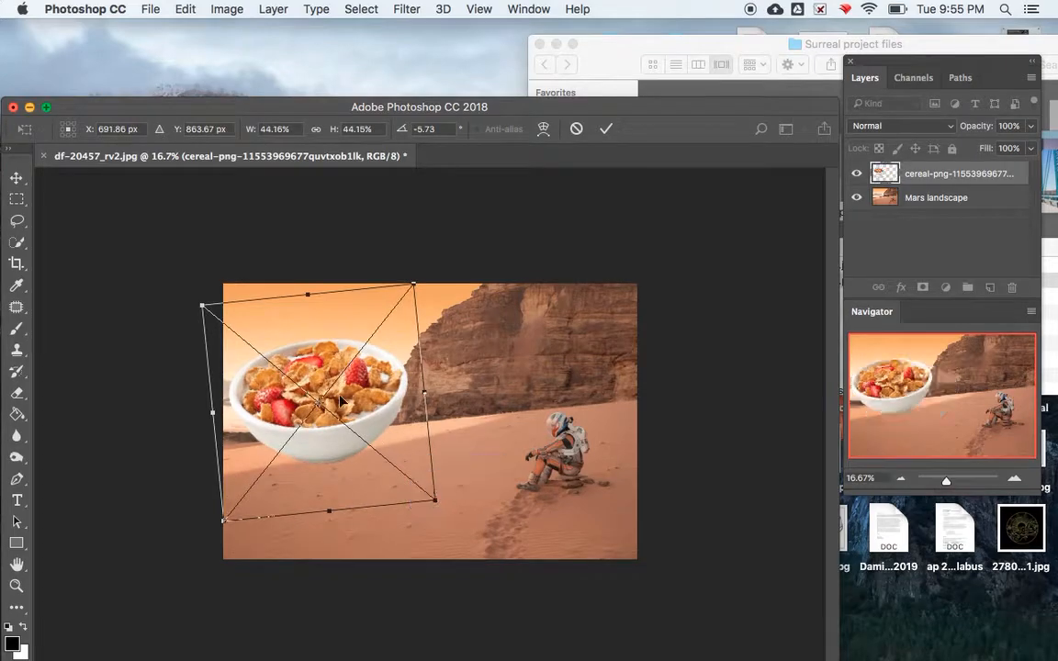
pyautogui.moveTo(314, 372); pyautogui.dragTo(332, 410)
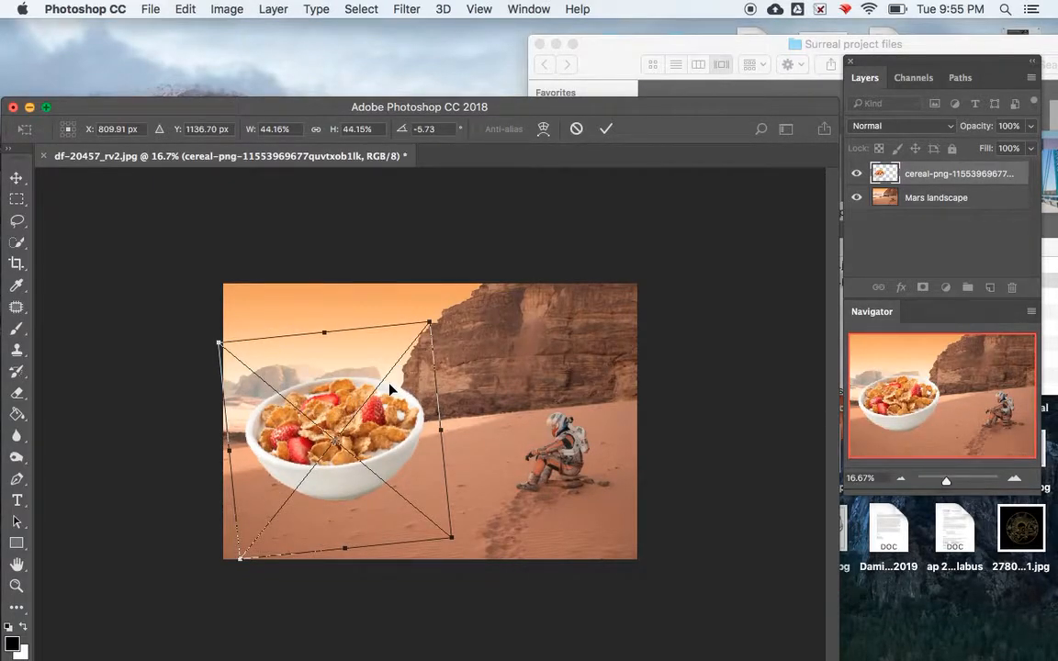
pyautogui.press('Return')
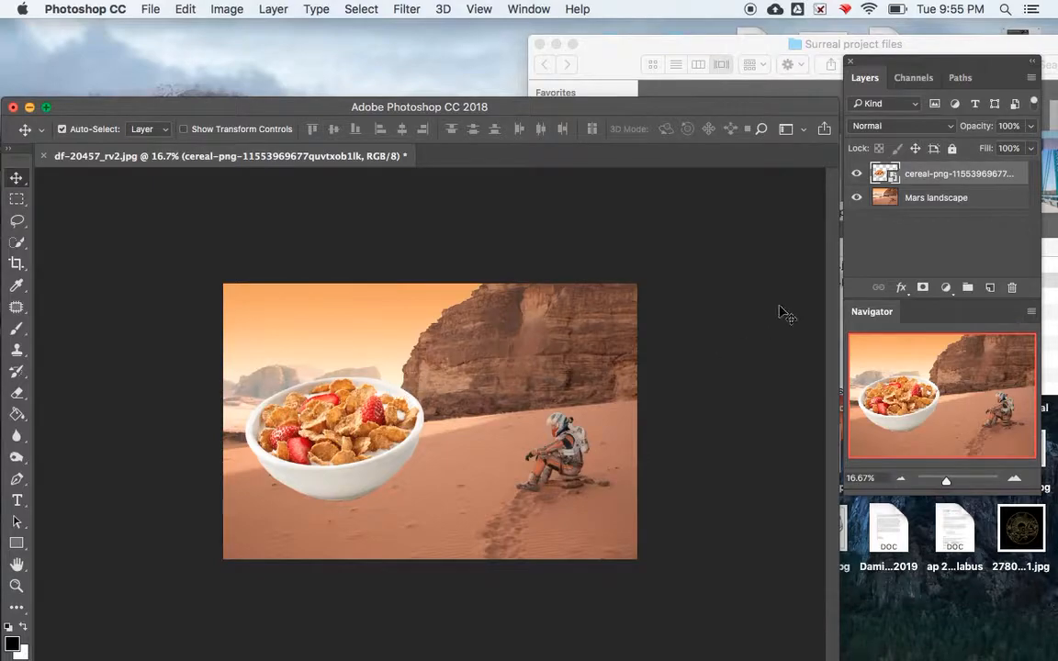
# Step: Add a layer mask to the cereal bowl layer
pyautogui.moveTo(947, 485); pyautogui.dragTo(952, 484)
pyautogui.moveTo(916, 415); pyautogui.dragTo(880, 434)
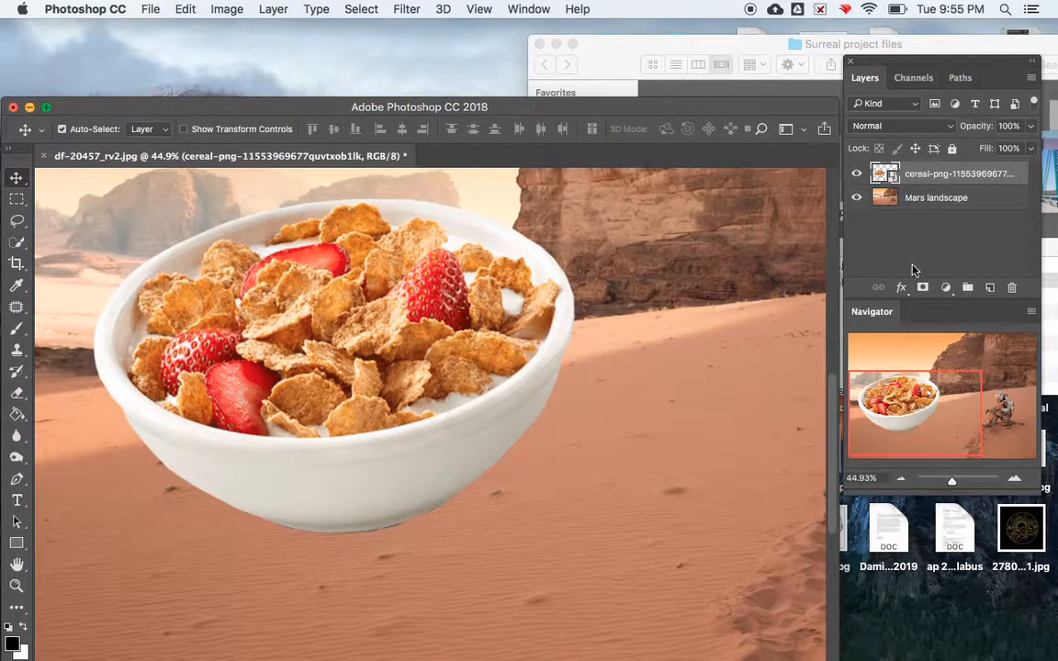
pyautogui.click(923, 288)
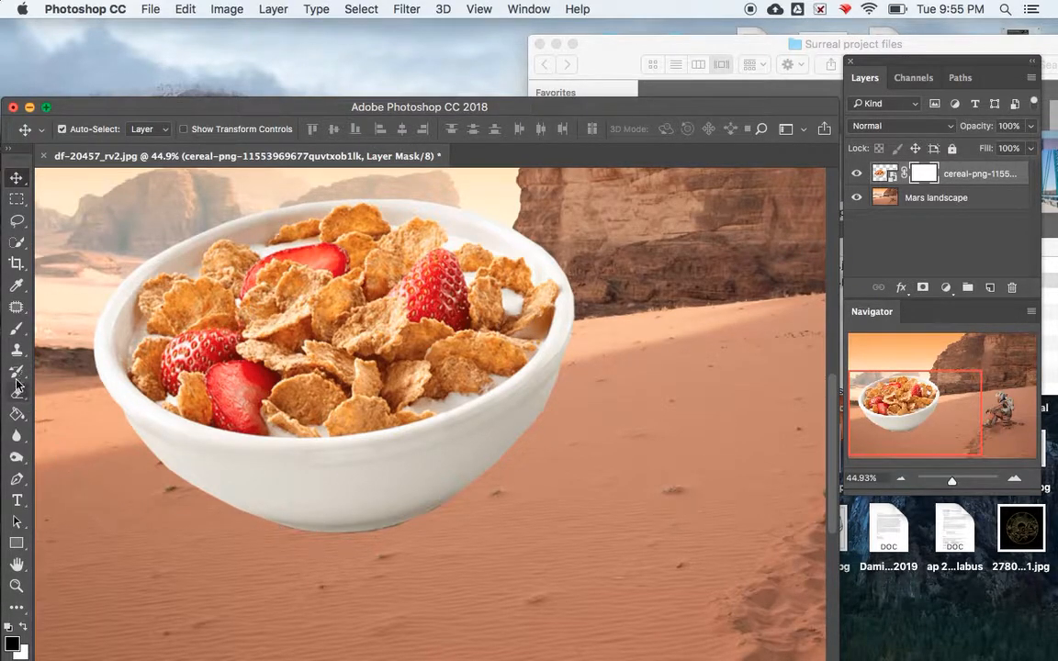
# Step: Paint black on the mask along the bowl's base with a soft 175 px brush at 42% opacity to fade it into the sand
pyautogui.click(17, 328)
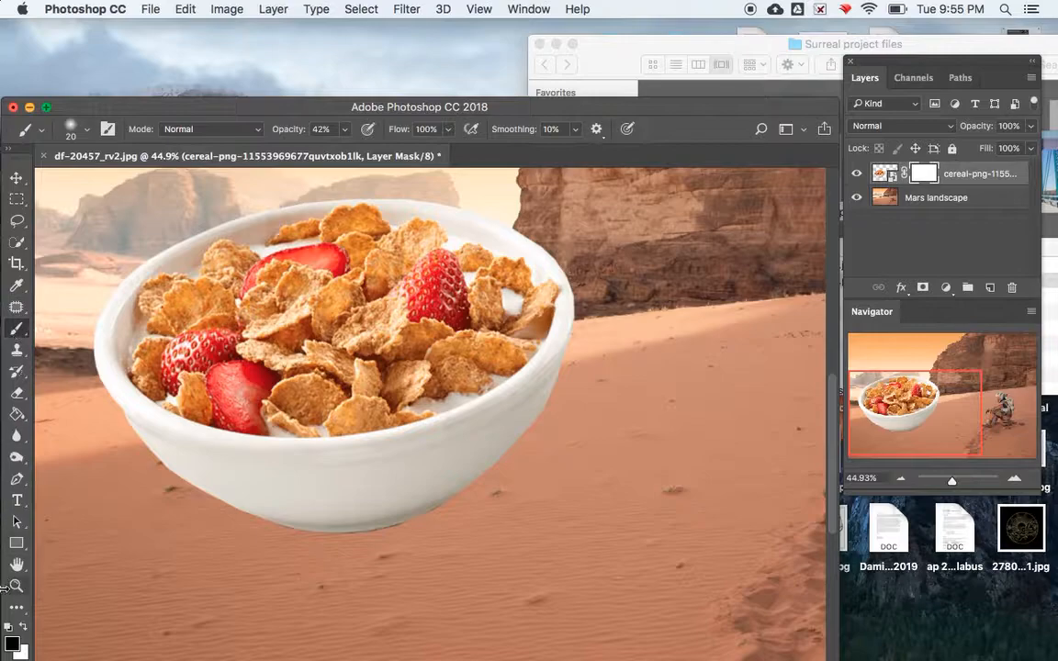
pyautogui.moveTo(161, 110); pyautogui.dragTo(201, 36)
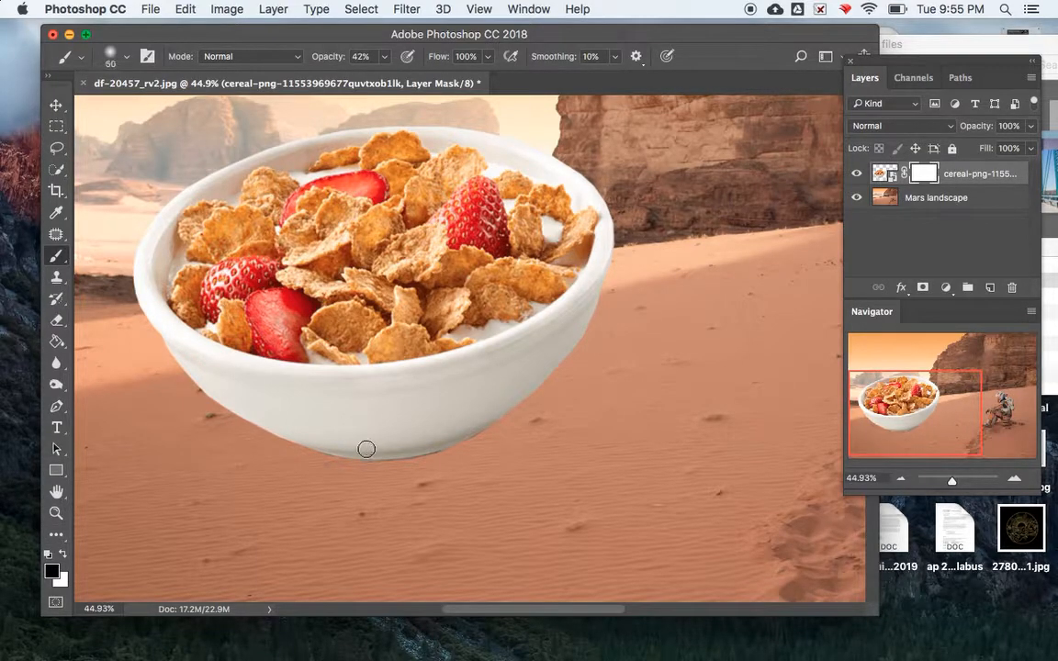
pyautogui.press(']')
pyautogui.press(']')
pyautogui.press(']')
pyautogui.press(']')
pyautogui.click(365, 462)
pyautogui.moveTo(396, 461)
pyautogui.mouseDown()
pyautogui.moveTo(473, 443)
pyautogui.moveTo(363, 461)
pyautogui.moveTo(294, 459)
pyautogui.moveTo(470, 458)
pyautogui.moveTo(514, 430)
pyautogui.moveTo(265, 450)
pyautogui.moveTo(299, 448)
pyautogui.mouseUp()
pyautogui.click(419, 457)
pyautogui.moveTo(375, 451); pyautogui.dragTo(410, 450)
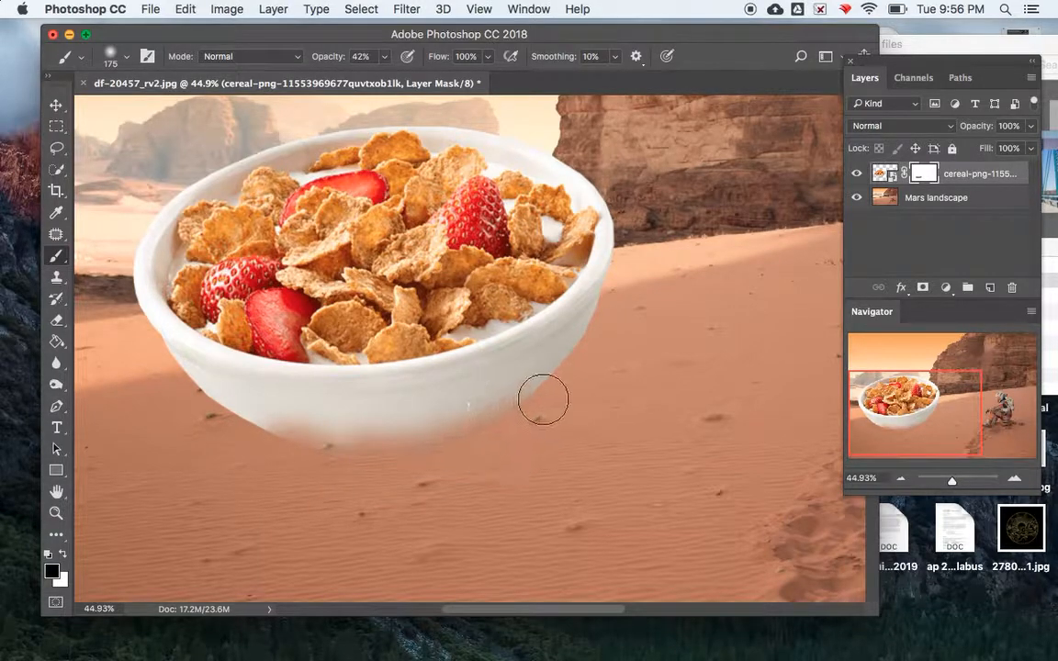
pyautogui.moveTo(531, 408)
pyautogui.mouseDown()
pyautogui.moveTo(354, 431)
pyautogui.moveTo(378, 441)
pyautogui.moveTo(460, 437)
pyautogui.moveTo(409, 446)
pyautogui.moveTo(251, 449)
pyautogui.mouseUp()
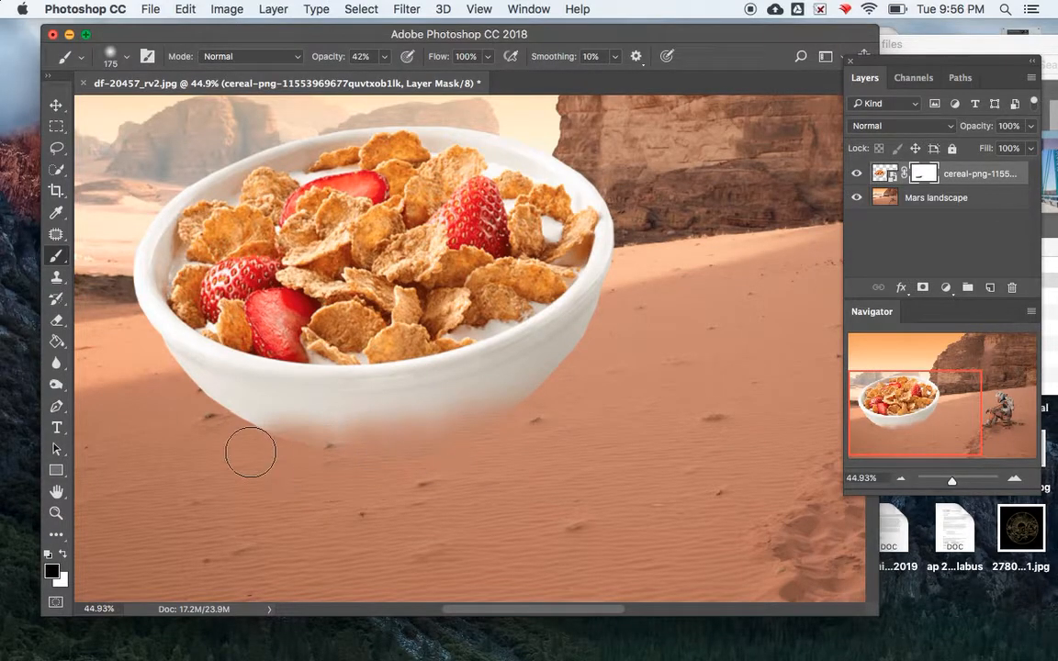
# Step: Mask more of the bowl's lower edge with the brush at 75% hardness, raising its opacity to 79%
pyautogui.moveTo(955, 484)
pyautogui.mouseDown()
pyautogui.moveTo(944, 479)
pyautogui.moveTo(954, 485)
pyautogui.mouseUp()
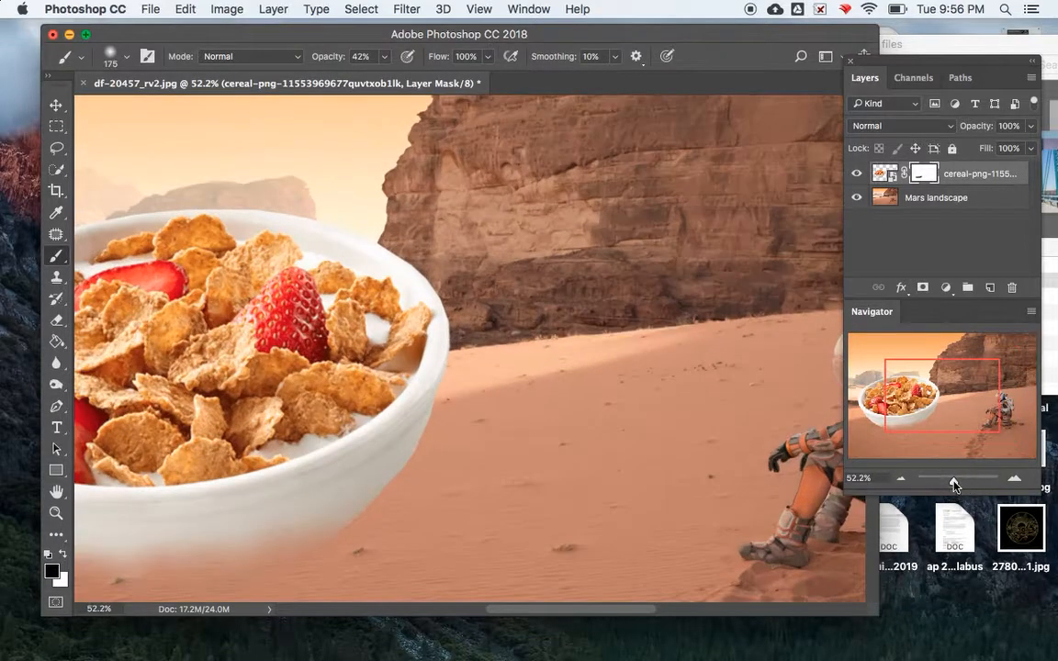
pyautogui.moveTo(911, 420); pyautogui.dragTo(878, 439)
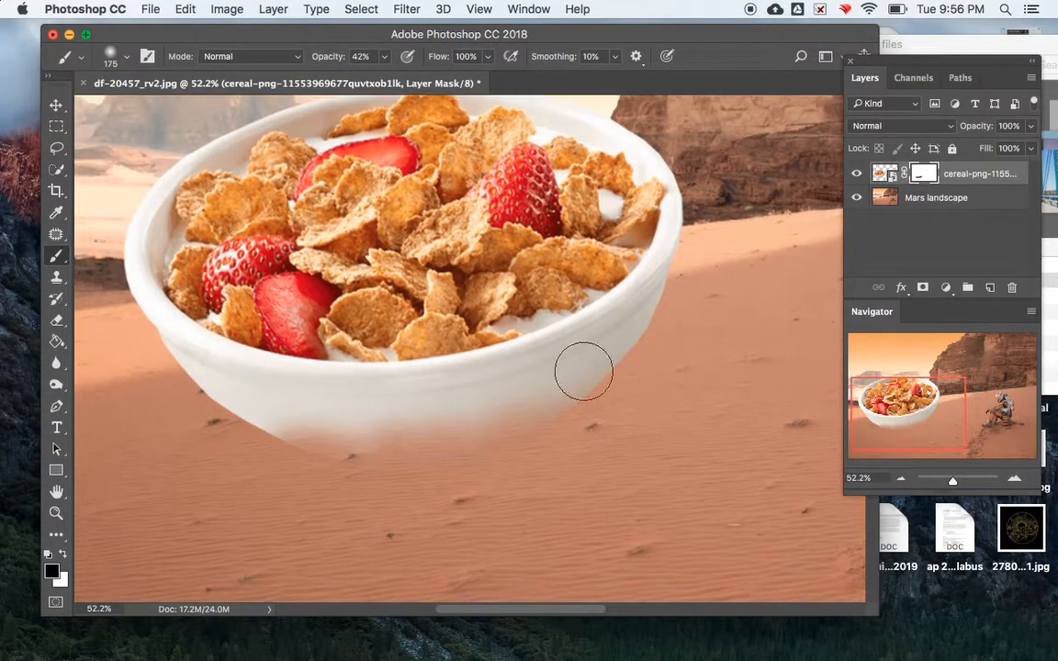
pyautogui.click(126, 56)
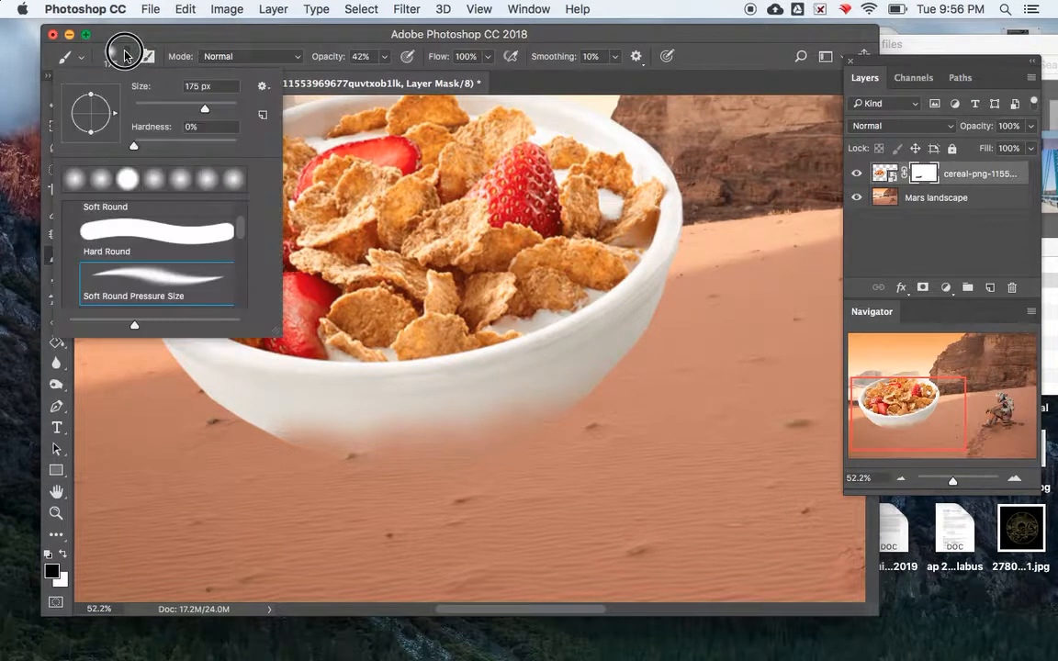
pyautogui.moveTo(136, 149); pyautogui.dragTo(211, 145)
pyautogui.moveTo(271, 470)
pyautogui.mouseDown()
pyautogui.moveTo(339, 480)
pyautogui.moveTo(367, 455)
pyautogui.moveTo(412, 482)
pyautogui.mouseUp()
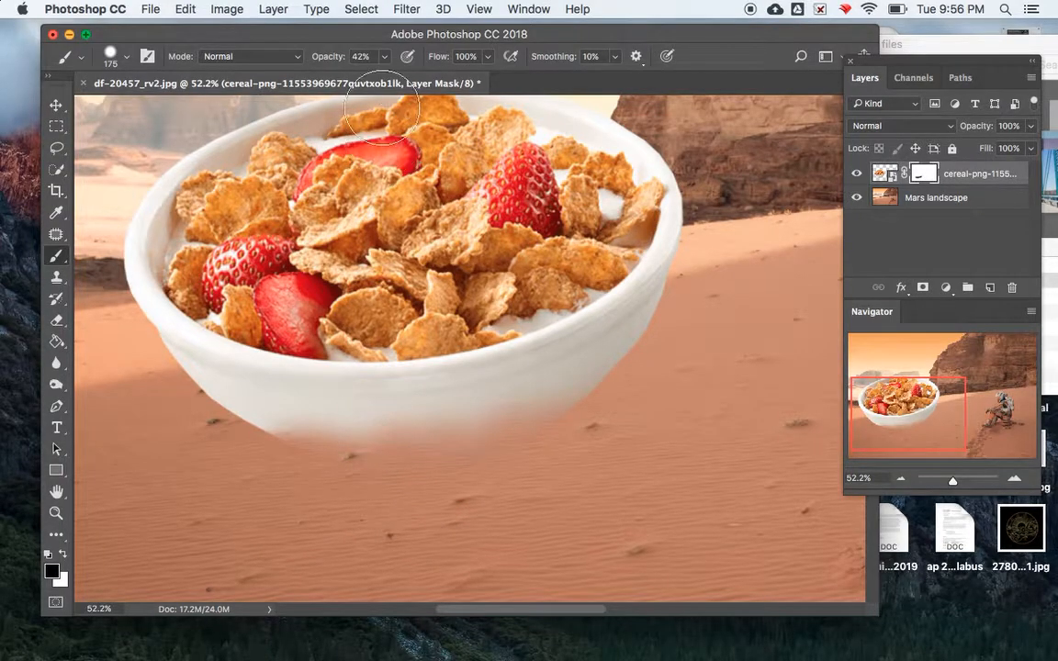
pyautogui.click(384, 57)
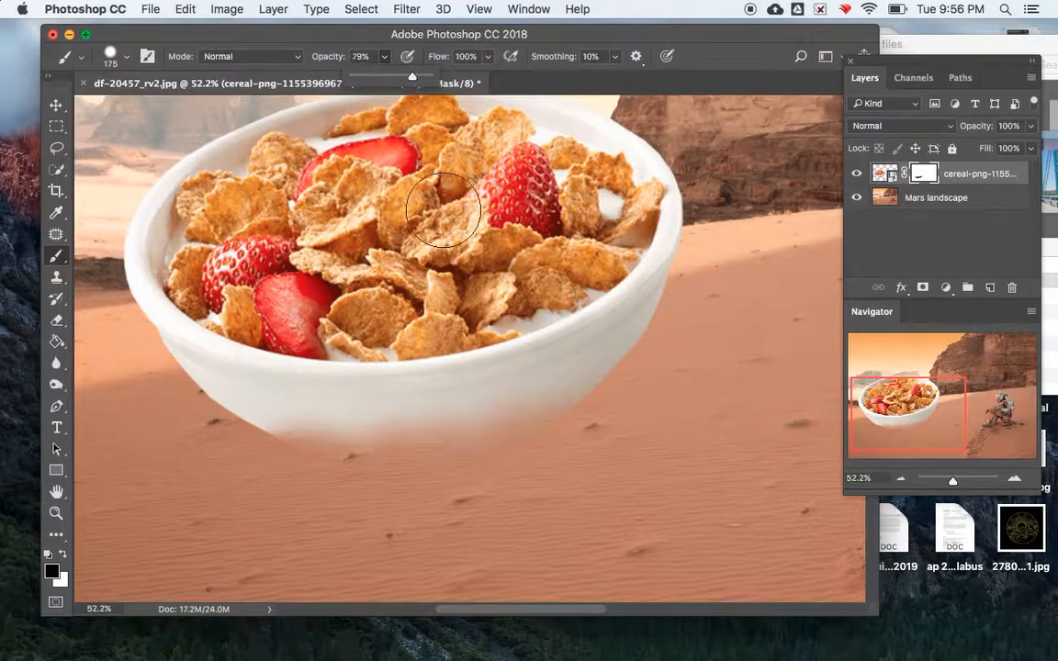
pyautogui.moveTo(579, 420)
pyautogui.mouseDown()
pyautogui.moveTo(510, 453)
pyautogui.moveTo(443, 444)
pyautogui.moveTo(390, 469)
pyautogui.moveTo(220, 485)
pyautogui.mouseUp()
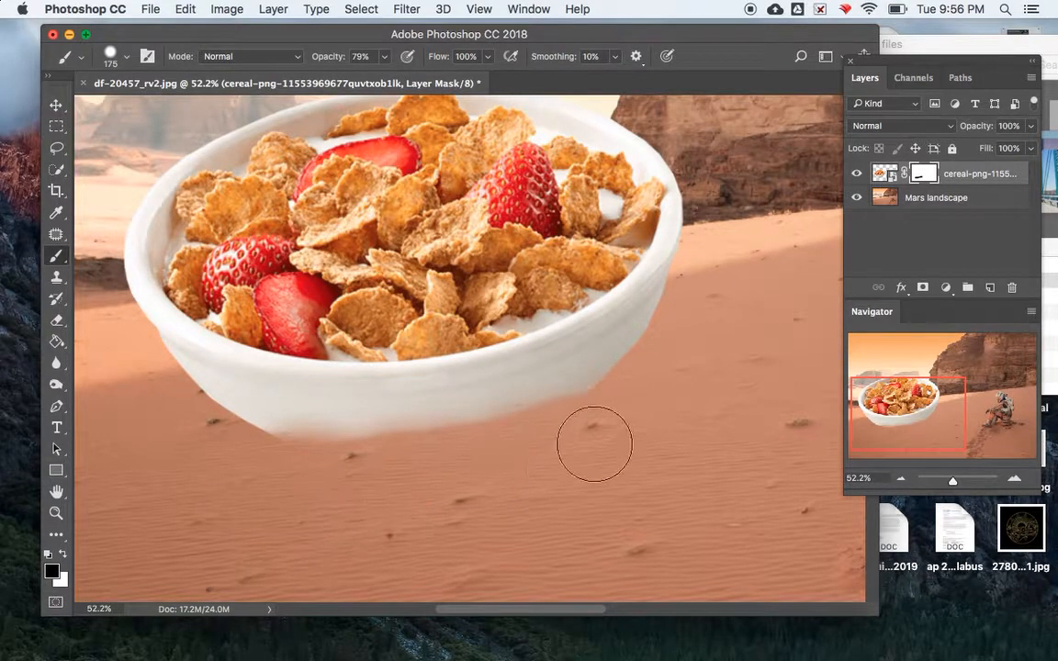
pyautogui.moveTo(599, 424); pyautogui.dragTo(640, 424)
pyautogui.moveTo(327, 475); pyautogui.dragTo(311, 475)
# Step: Soften the brush, set its opacity to 15%, and paint on the mask to blend the bowl's lower edge gradually into the sand
pyautogui.click(127, 58)
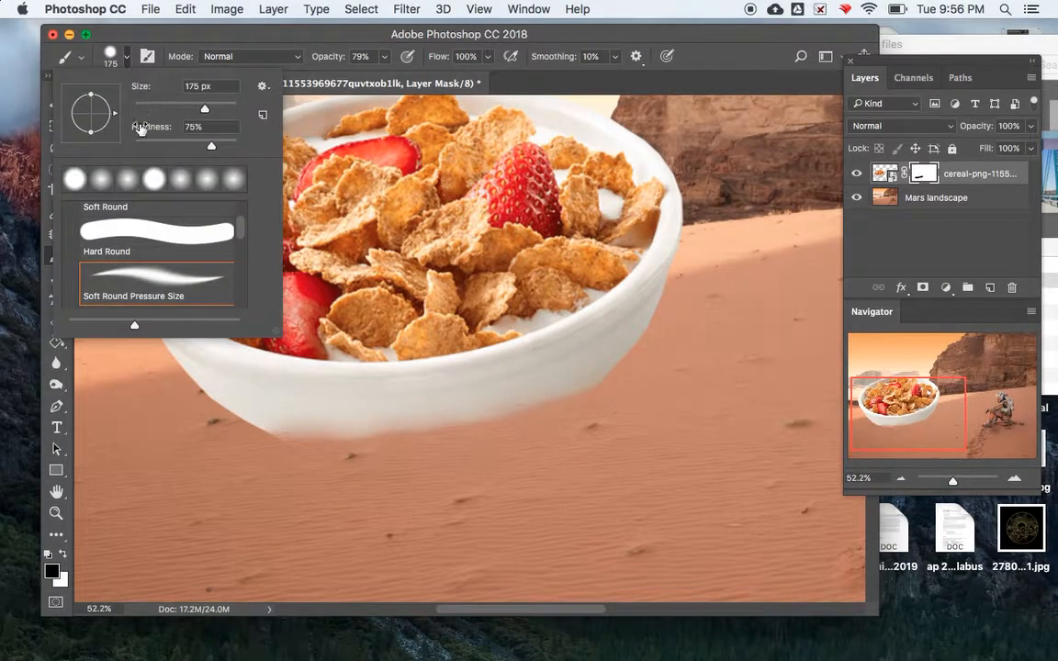
pyautogui.click(137, 145)
pyautogui.click(383, 56)
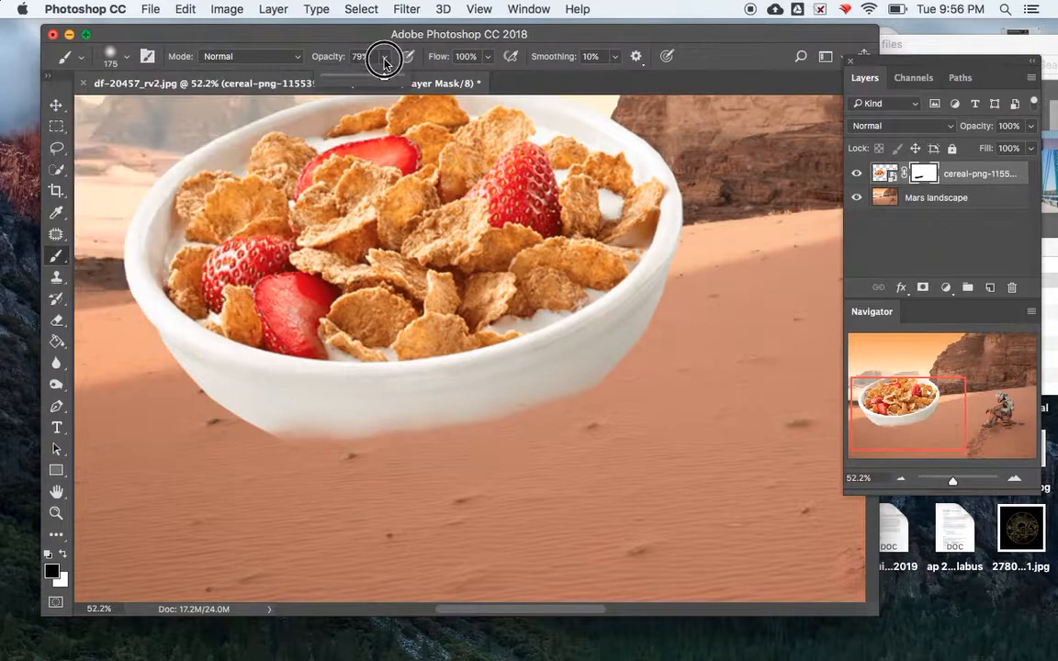
pyautogui.click(327, 76)
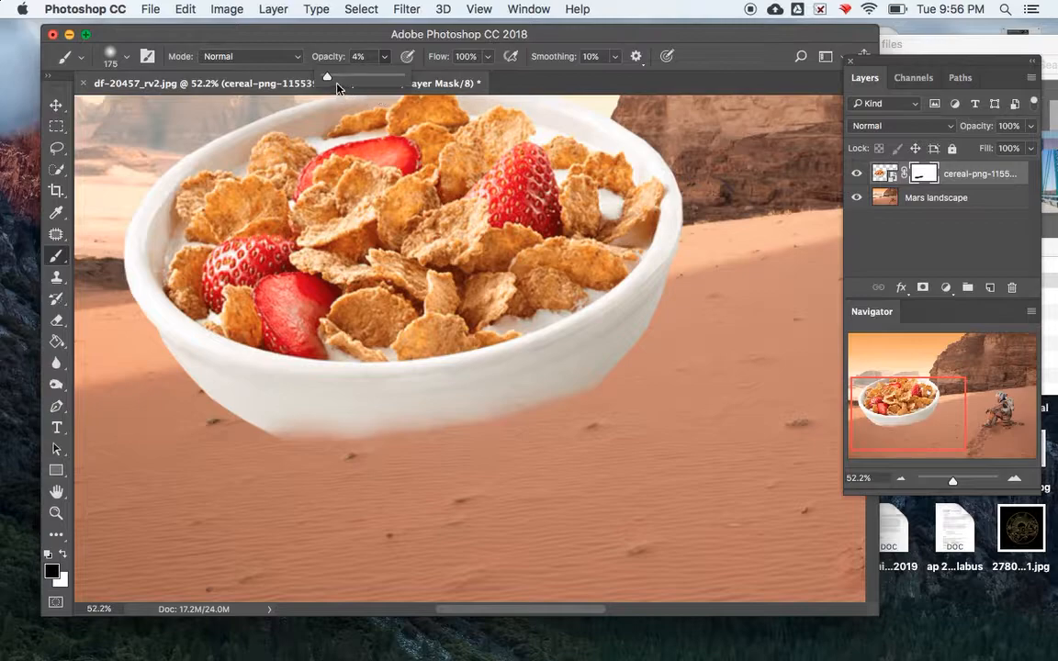
pyautogui.click(335, 77)
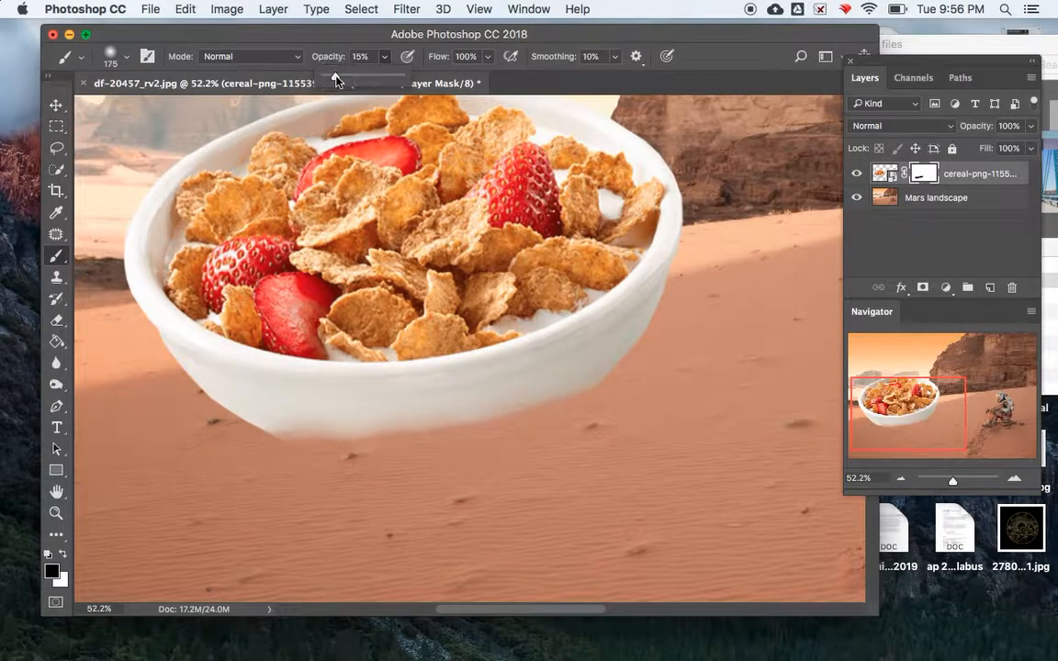
pyautogui.click(255, 436)
pyautogui.moveTo(248, 432)
pyautogui.mouseDown()
pyautogui.moveTo(439, 435)
pyautogui.moveTo(578, 419)
pyautogui.moveTo(612, 400)
pyautogui.moveTo(566, 394)
pyautogui.moveTo(396, 420)
pyautogui.mouseUp()
pyautogui.click(396, 421)
pyautogui.click(350, 429)
pyautogui.moveTo(284, 425)
pyautogui.mouseDown()
pyautogui.moveTo(232, 419)
pyautogui.moveTo(523, 418)
pyautogui.moveTo(365, 435)
pyautogui.moveTo(423, 431)
pyautogui.mouseUp()
pyautogui.click(499, 406)
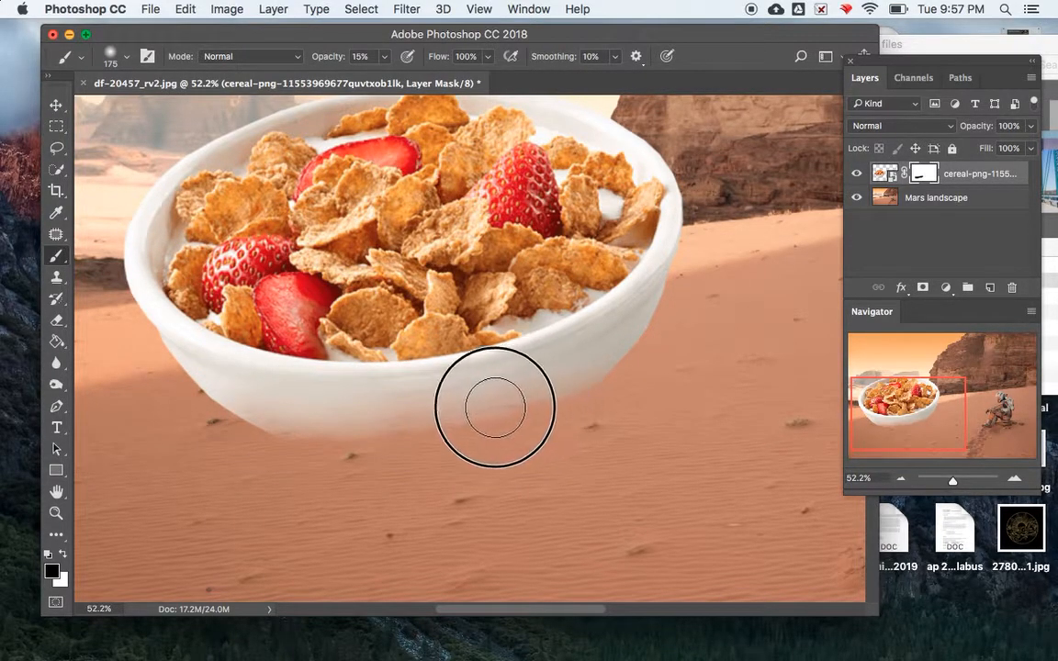
pyautogui.moveTo(588, 363)
pyautogui.mouseDown()
pyautogui.moveTo(656, 328)
pyautogui.moveTo(549, 409)
pyautogui.mouseUp()
pyautogui.moveTo(638, 337); pyautogui.dragTo(526, 414)
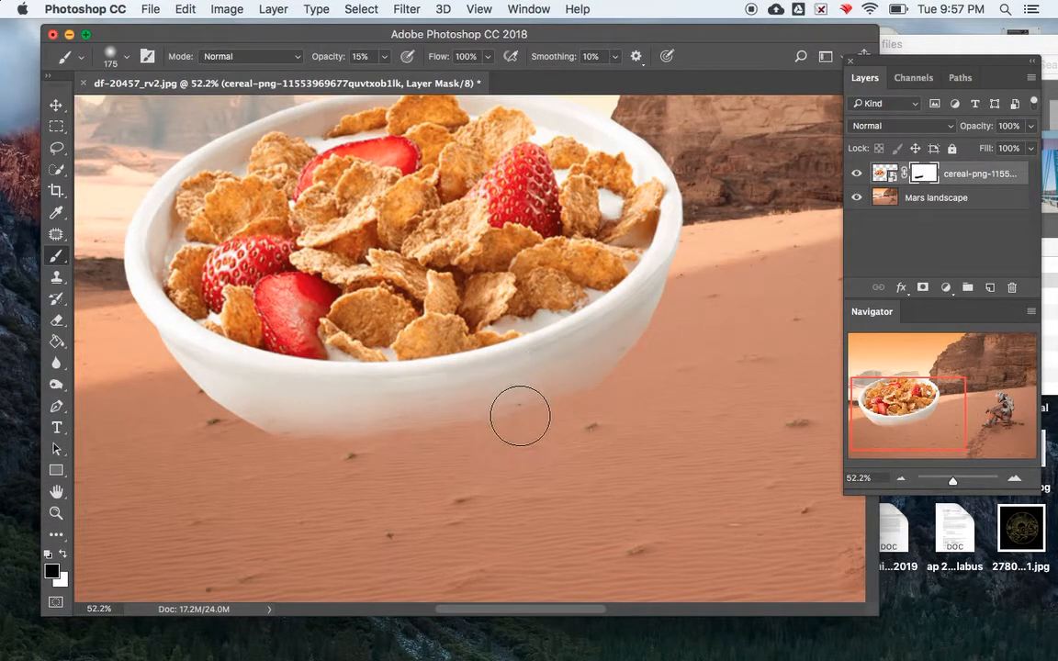
pyautogui.moveTo(299, 440); pyautogui.dragTo(215, 414)
pyautogui.moveTo(212, 409)
pyautogui.mouseDown()
pyautogui.moveTo(306, 443)
pyautogui.moveTo(255, 414)
pyautogui.moveTo(413, 432)
pyautogui.mouseUp()
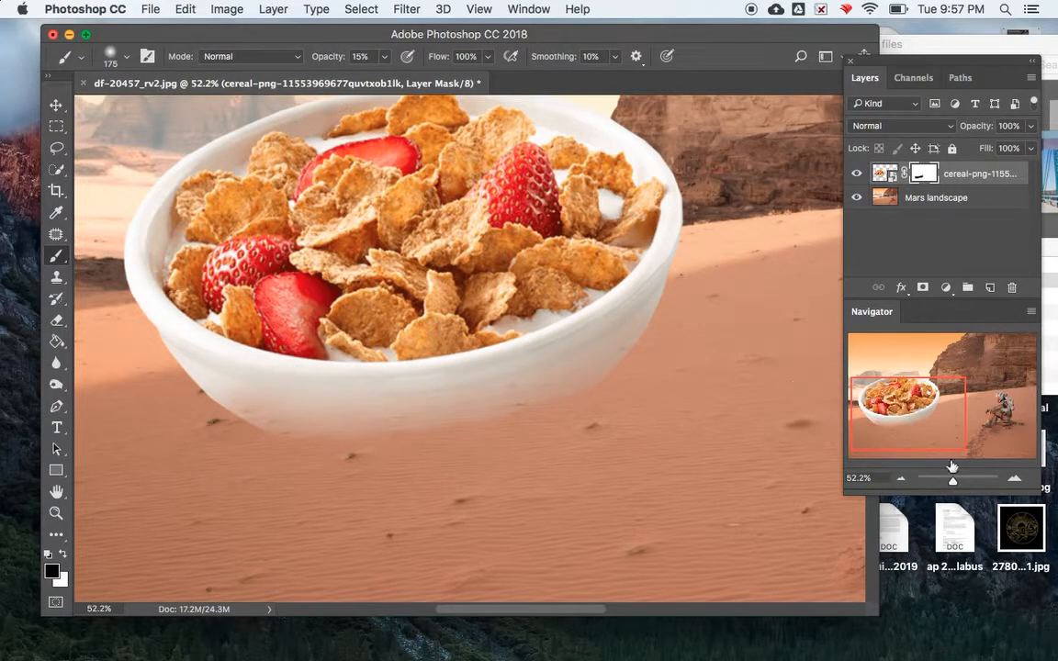
# Step: Duplicate the cereal bowl layer together with its mask
pyautogui.moveTo(955, 484); pyautogui.dragTo(953, 485)
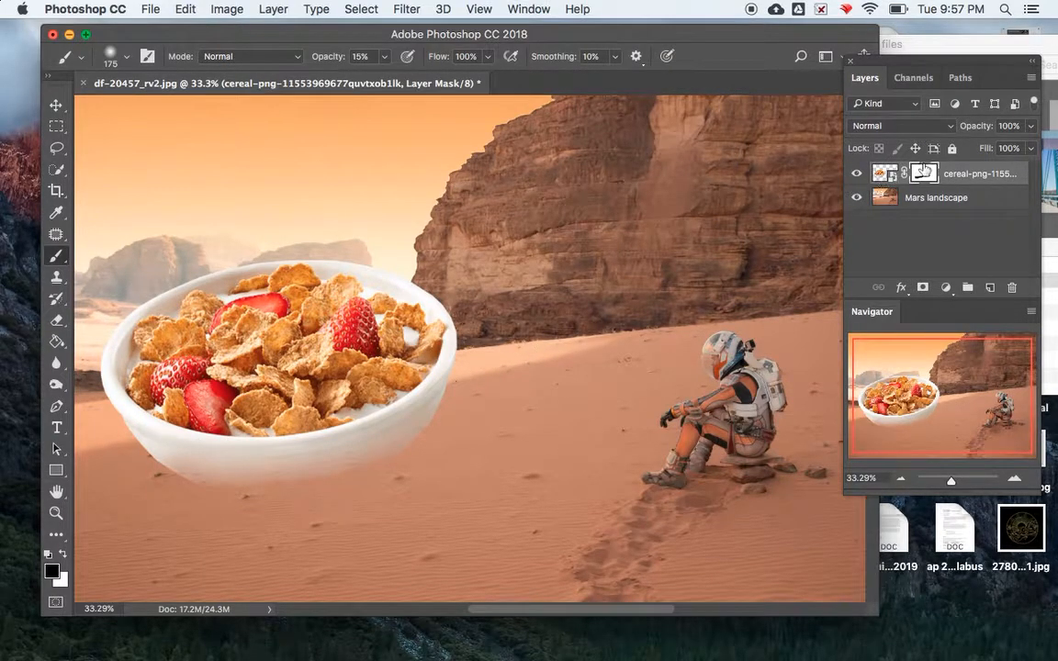
pyautogui.moveTo(943, 174); pyautogui.dragTo(991, 288)
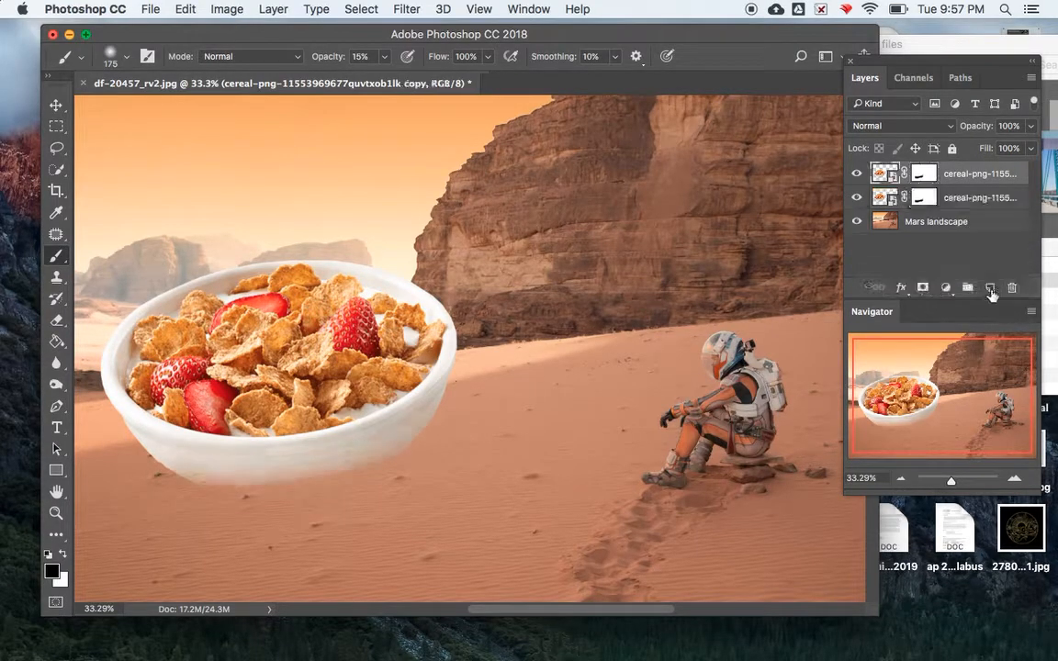
# Step: Hide the upper cereal bowl copy and rename the lower bowl layer as Dodge and Burn
pyautogui.click(856, 174)
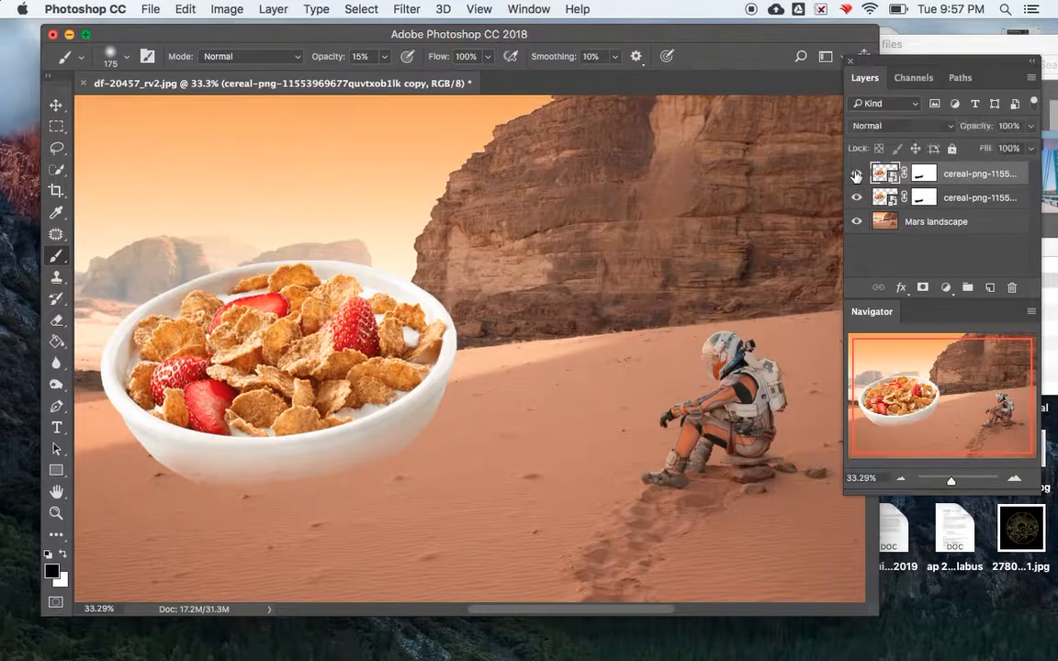
pyautogui.click(860, 200)
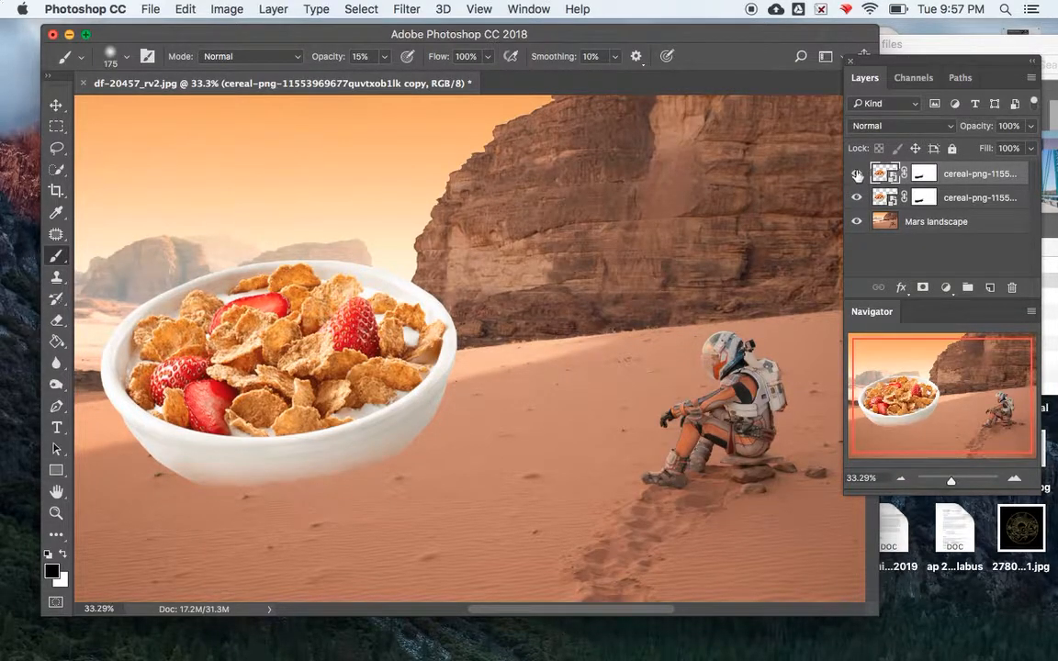
pyautogui.click(857, 175)
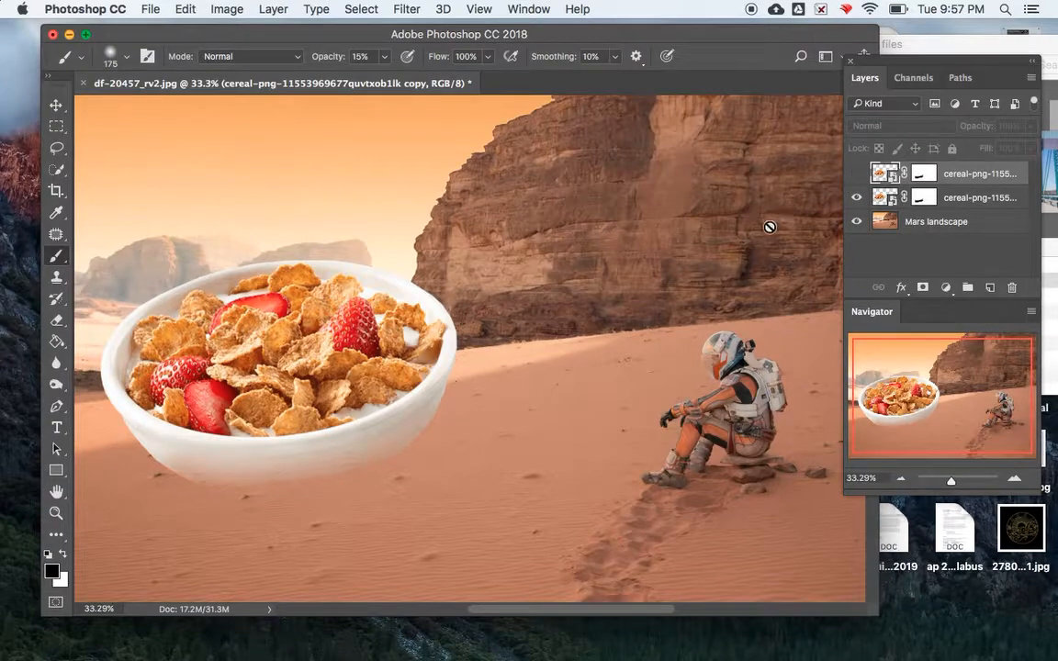
pyautogui.click(975, 200)
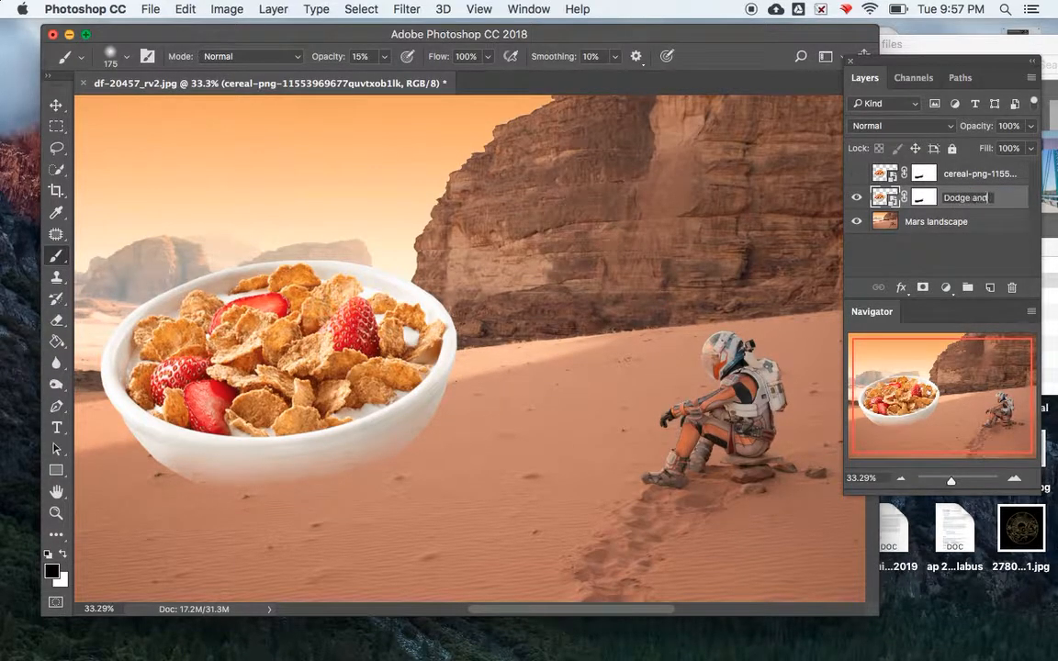
pyautogui.click(982, 240)
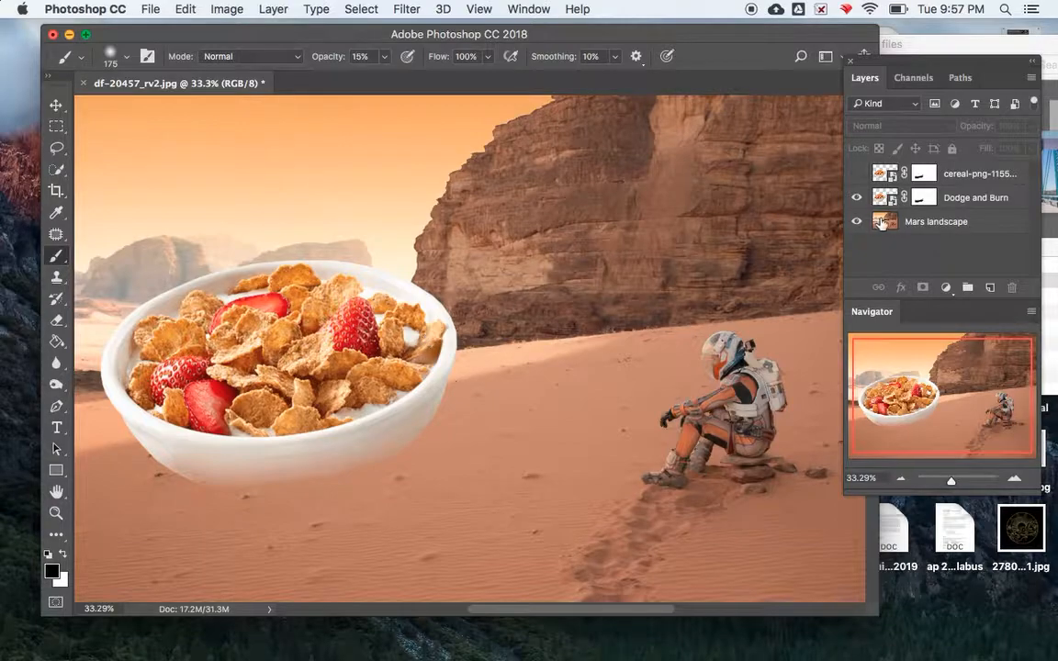
# Step: Rasterize the Dodge and Burn bowl layer so it can be painted on directly
pyautogui.click(960, 195)
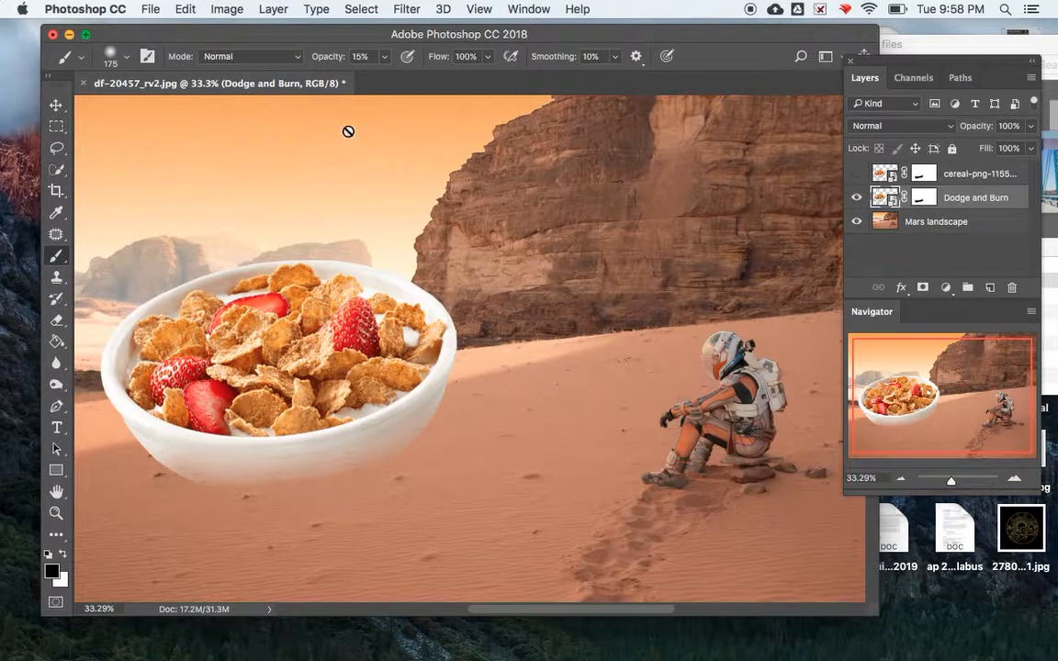
pyautogui.click(302, 315)
pyautogui.press('Return')
pyautogui.moveTo(246, 35); pyautogui.dragTo(340, 34)
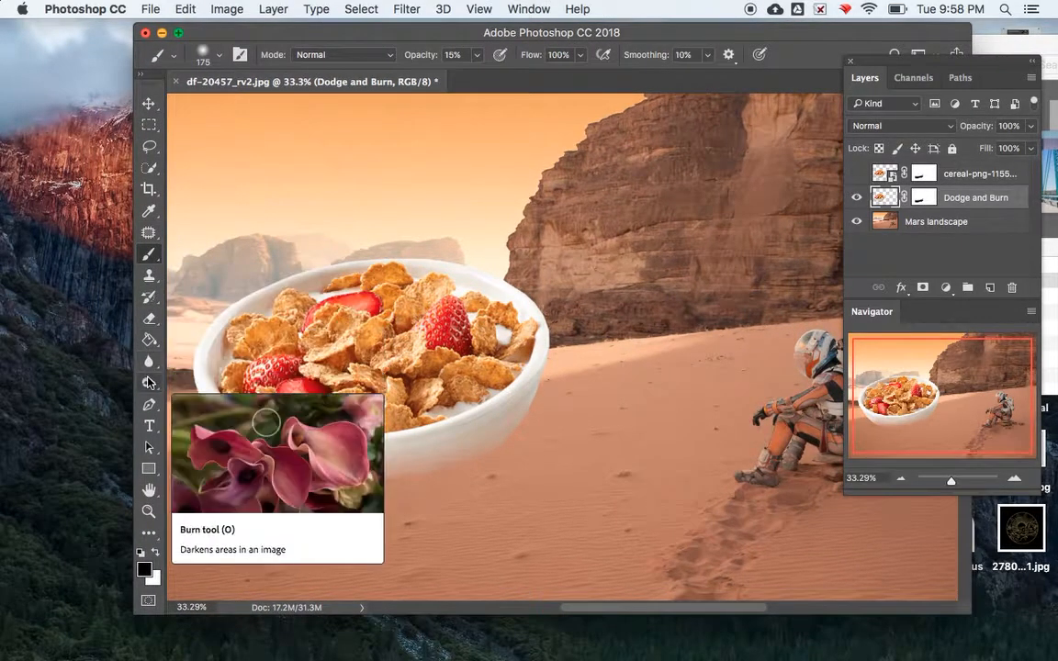
# Step: Dodge the back of the bowl and its cereal with the Dodge tool on Midtones at 51% exposure
pyautogui.click(149, 381)
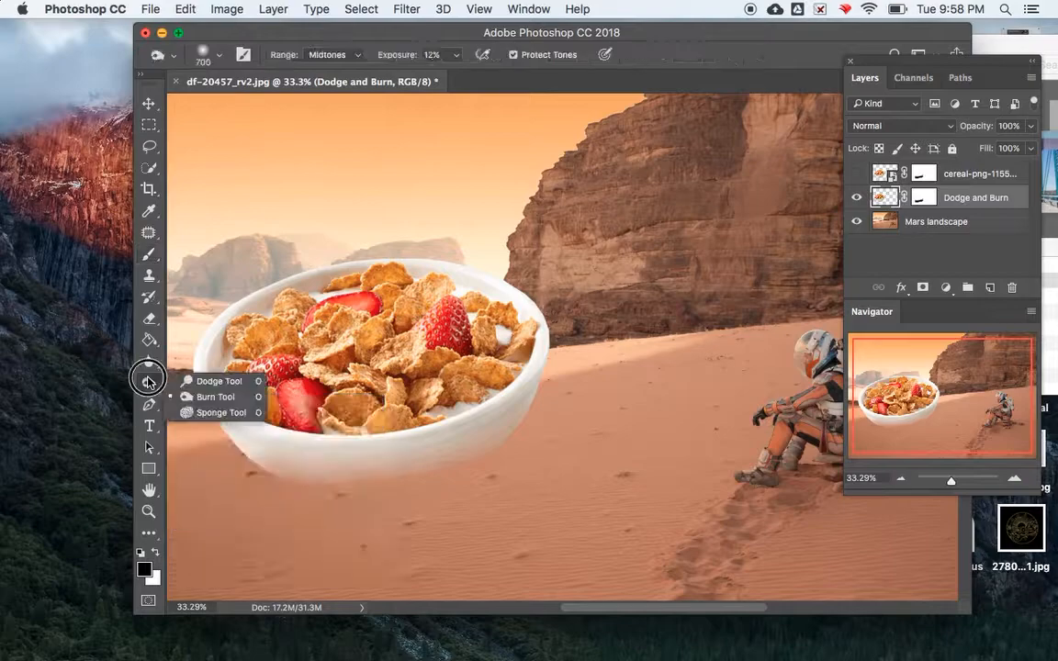
pyautogui.click(212, 381)
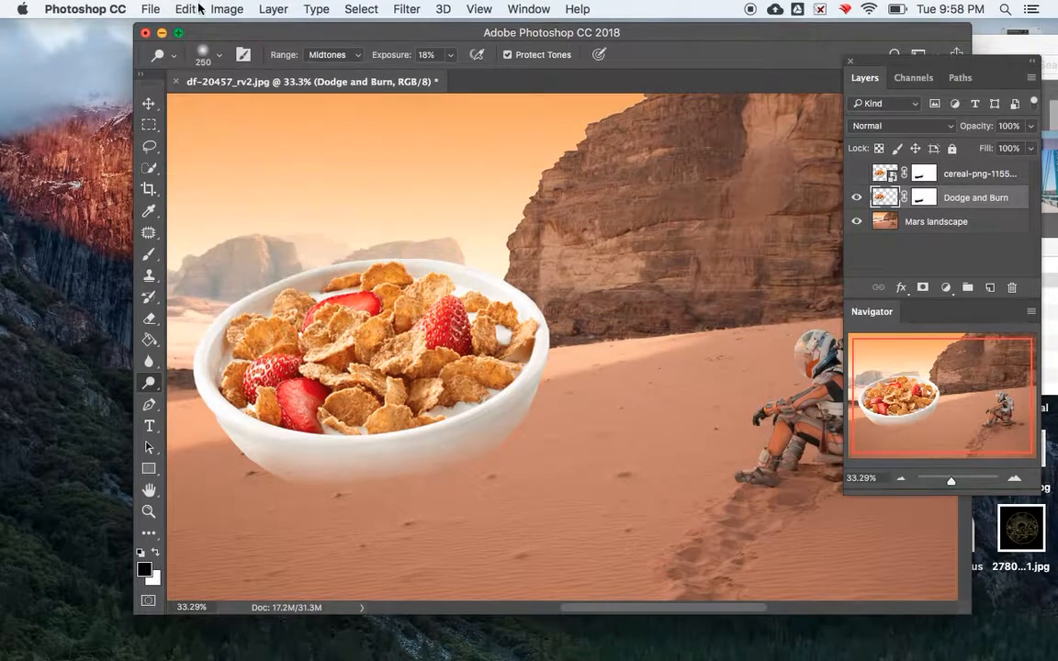
pyautogui.click(354, 57)
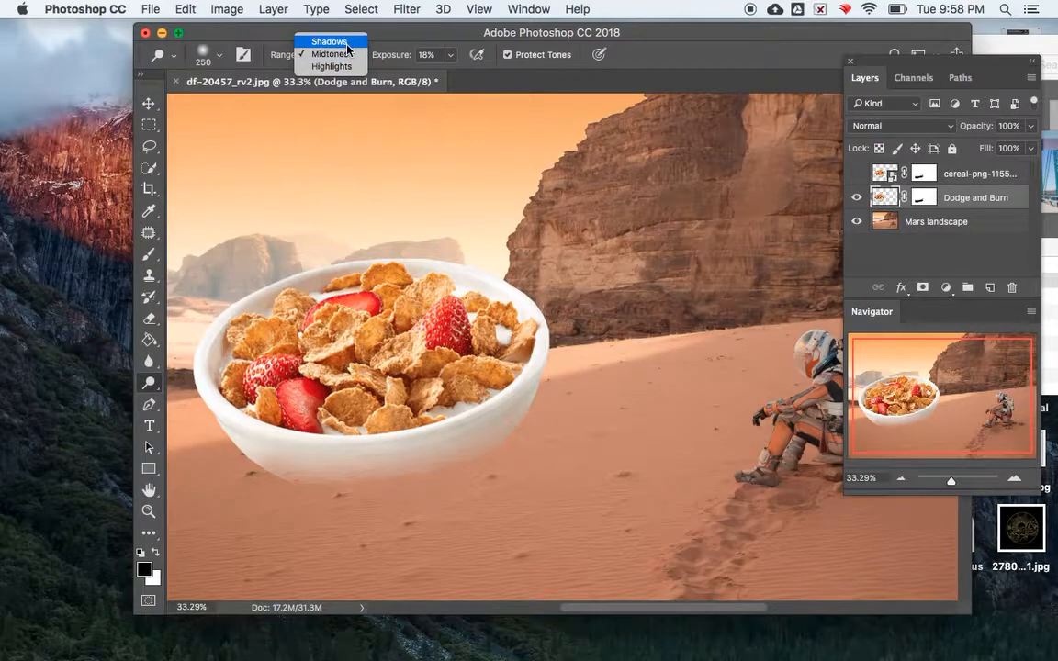
pyautogui.click(348, 54)
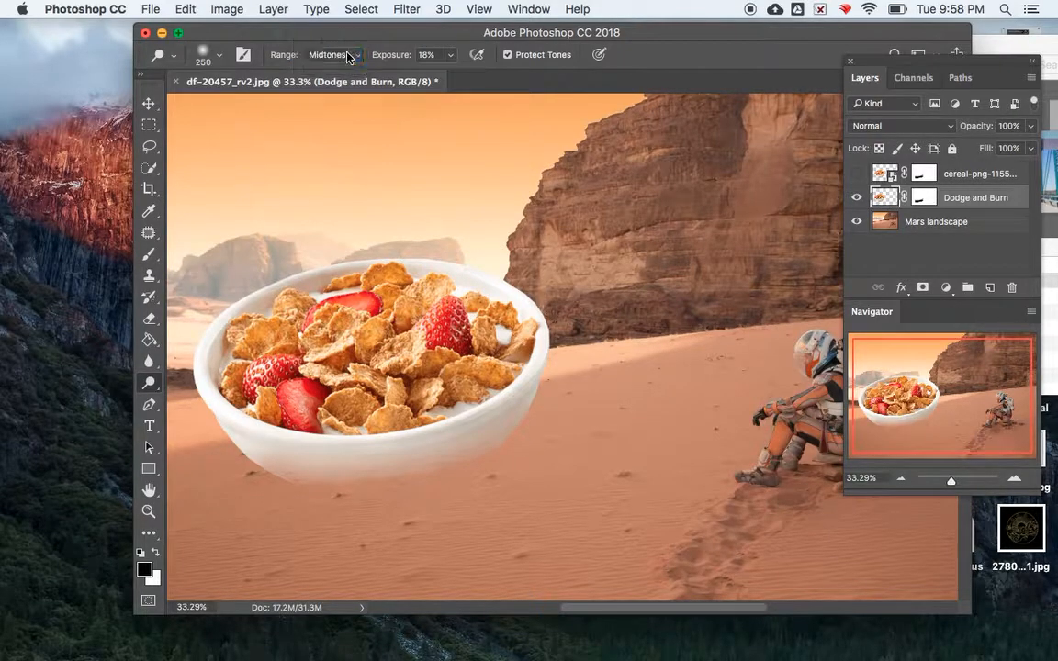
pyautogui.click(451, 57)
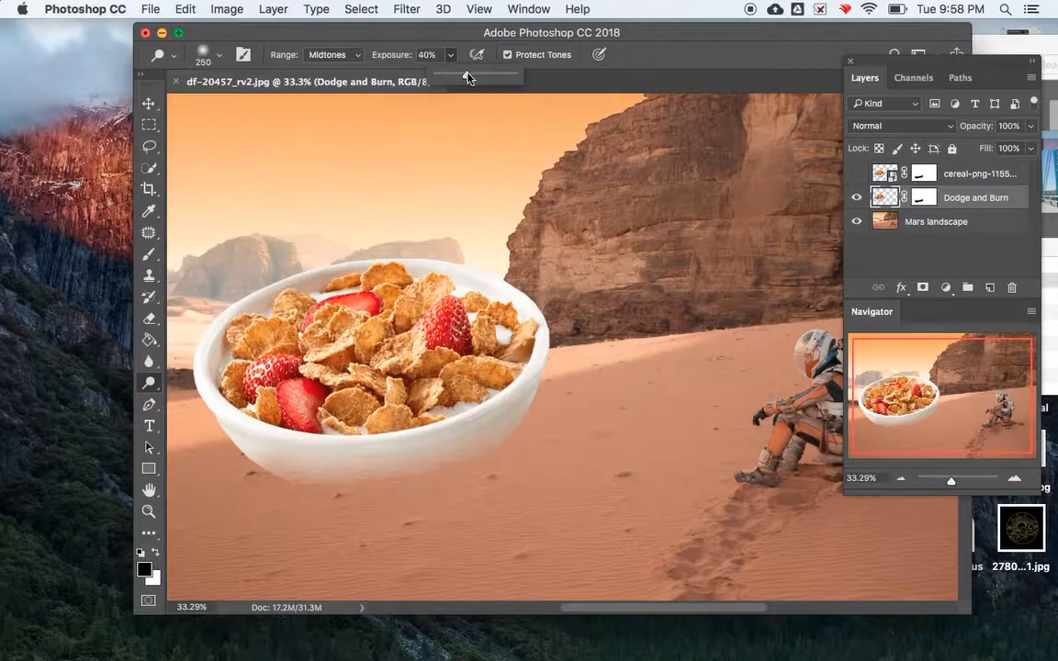
pyautogui.moveTo(471, 77); pyautogui.dragTo(475, 78)
pyautogui.moveTo(953, 484); pyautogui.dragTo(957, 480)
pyautogui.moveTo(939, 401); pyautogui.dragTo(894, 392)
pyautogui.moveTo(590, 325)
pyautogui.mouseDown()
pyautogui.moveTo(593, 297)
pyautogui.moveTo(636, 316)
pyautogui.moveTo(619, 360)
pyautogui.moveTo(547, 362)
pyautogui.moveTo(488, 383)
pyautogui.moveTo(377, 367)
pyautogui.moveTo(302, 366)
pyautogui.moveTo(299, 376)
pyautogui.mouseUp()
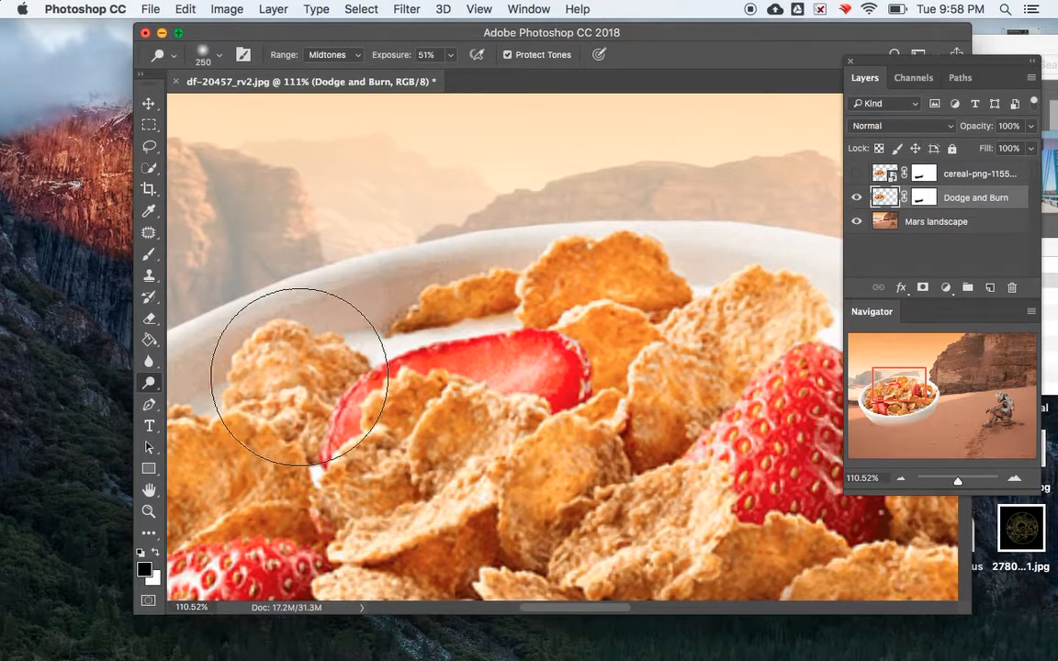
# Step: Darken the bowl's lower outer side with a 700 px Burn tool on Midtones at 55% exposure
pyautogui.rightClick(147, 390)
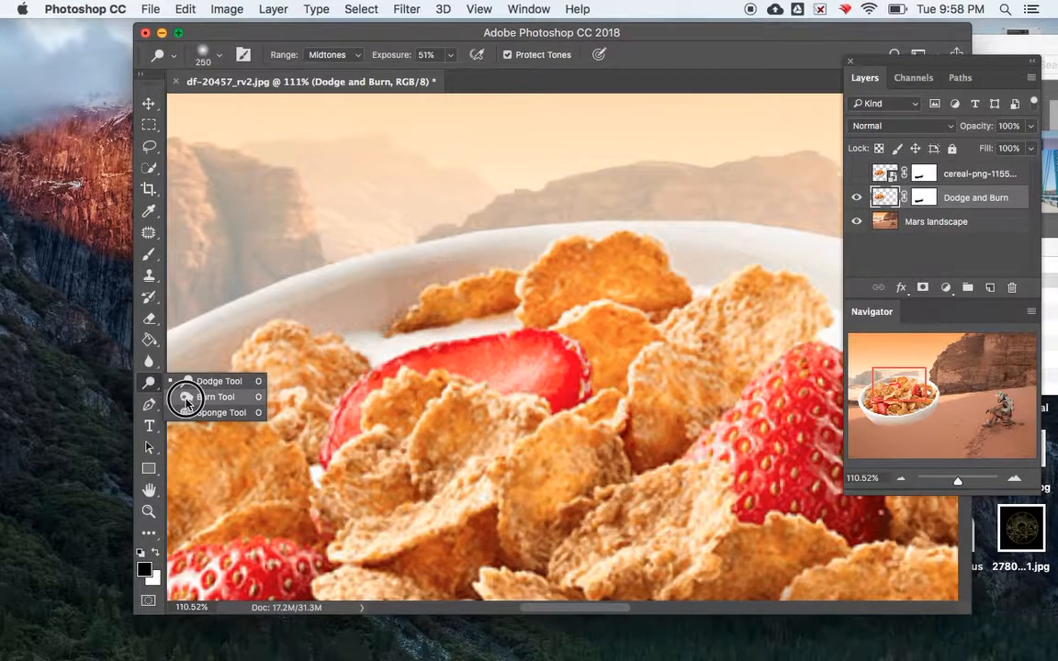
pyautogui.click(184, 397)
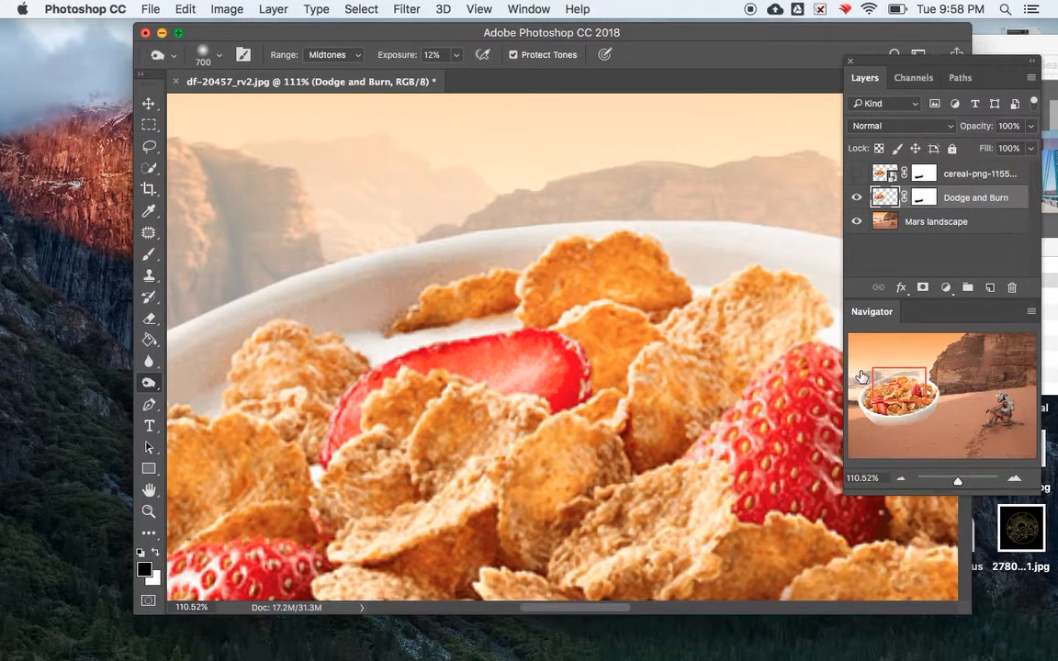
pyautogui.moveTo(890, 375); pyautogui.dragTo(911, 415)
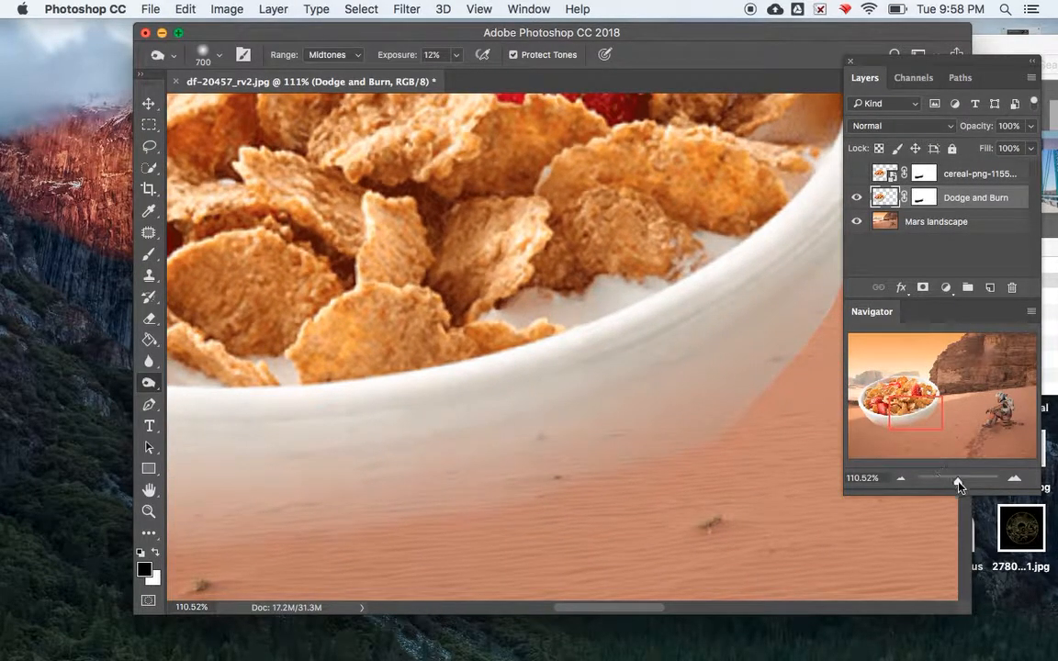
pyautogui.moveTo(959, 485); pyautogui.dragTo(953, 481)
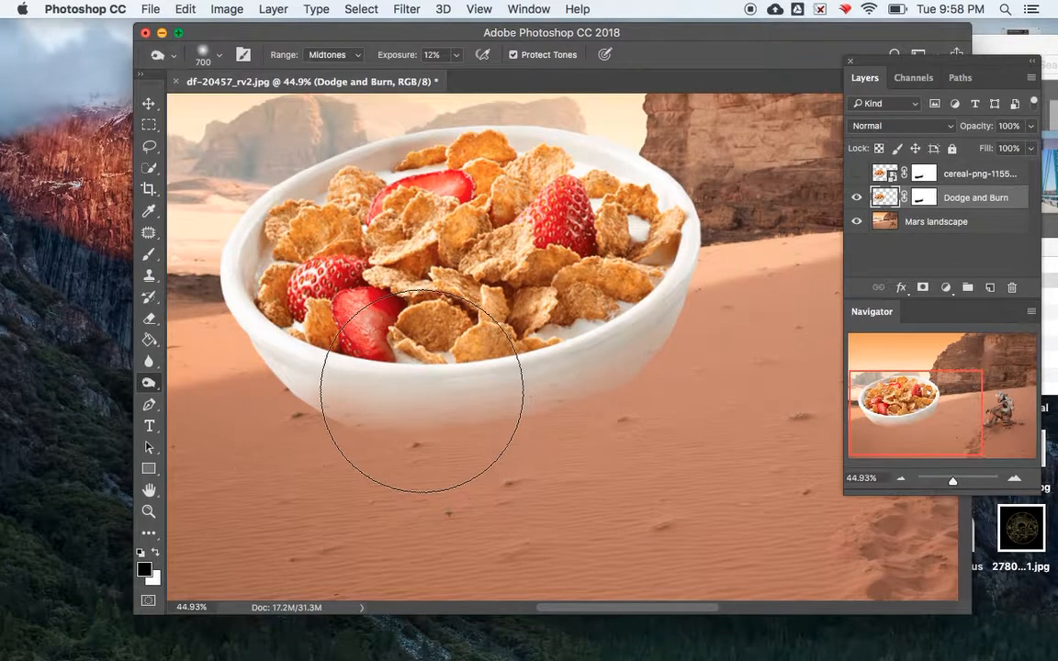
pyautogui.click(456, 60)
pyautogui.moveTo(457, 75); pyautogui.dragTo(488, 74)
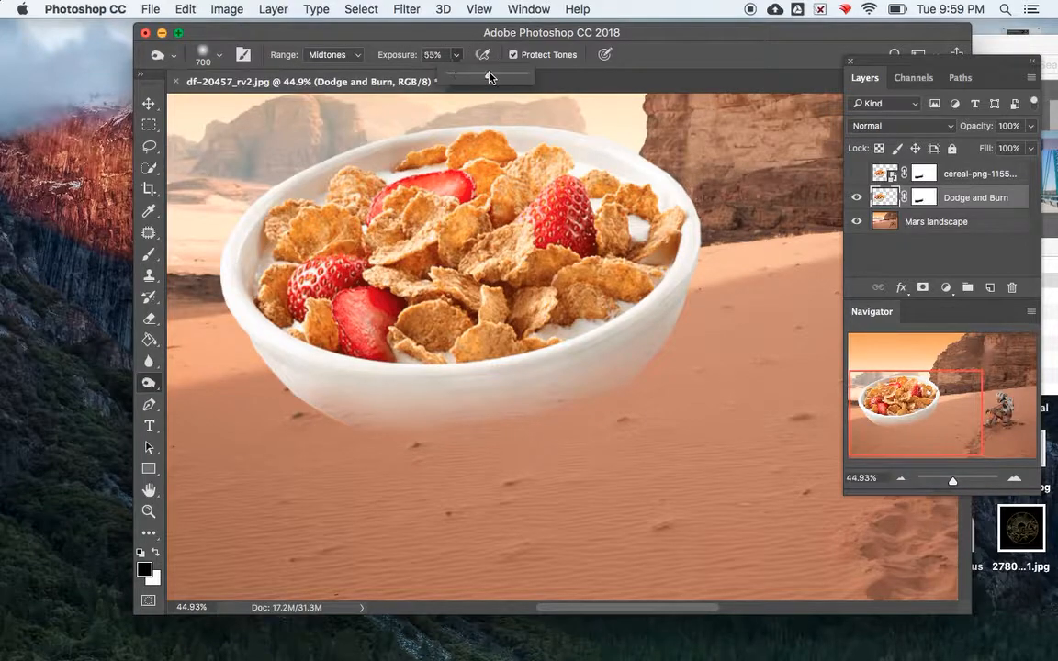
pyautogui.click(365, 381)
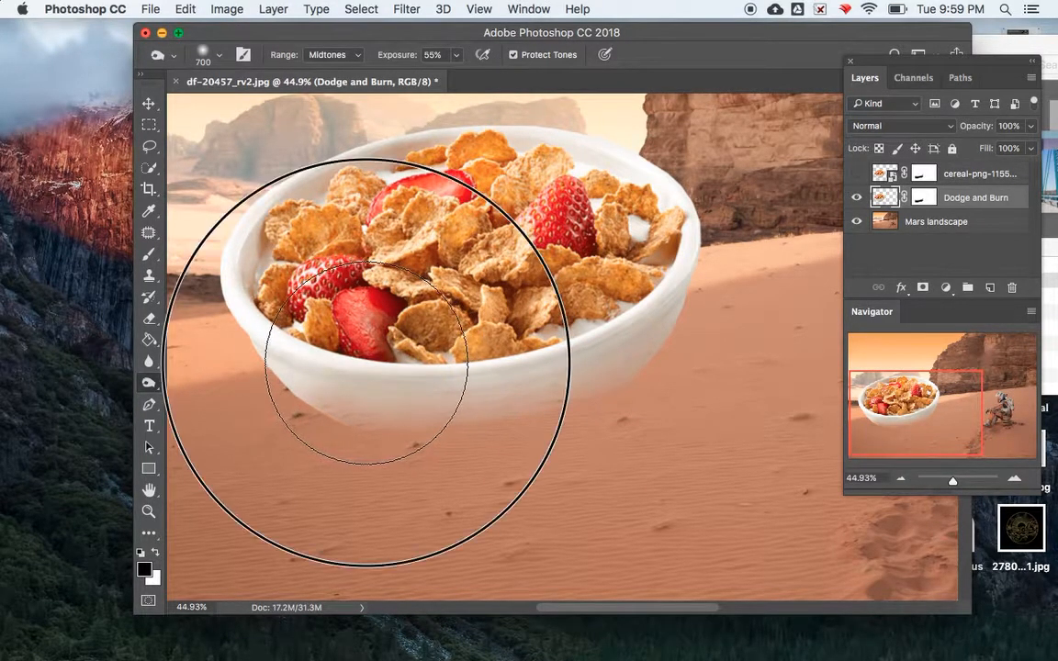
pyautogui.click(344, 368)
pyautogui.moveTo(345, 368); pyautogui.dragTo(498, 393)
pyautogui.click(543, 385)
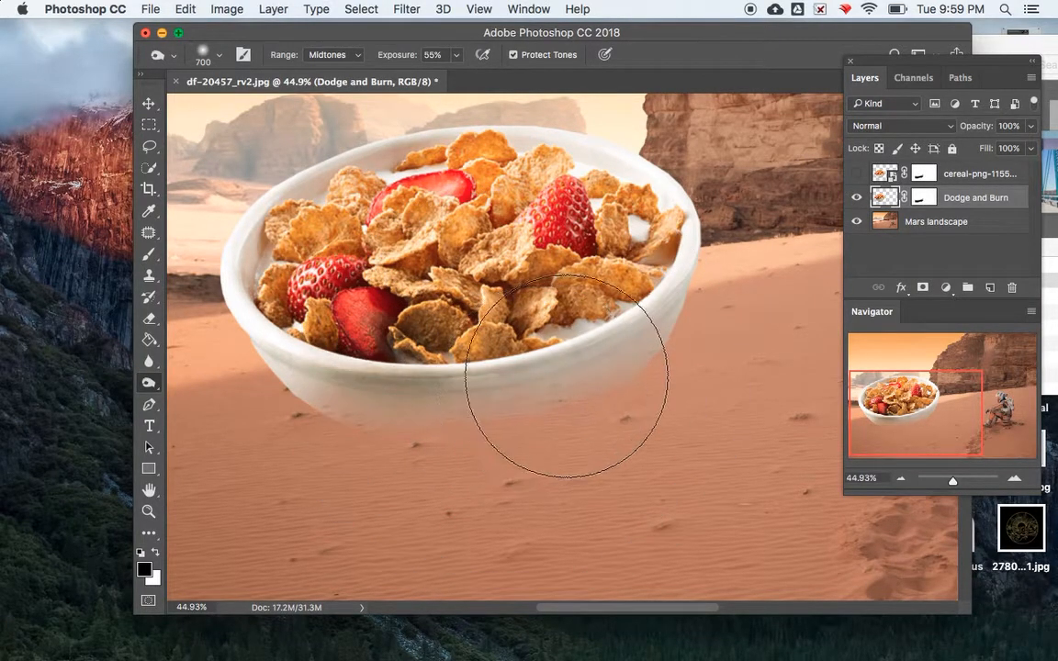
pyautogui.click(578, 369)
pyautogui.moveTo(620, 323)
pyautogui.mouseDown()
pyautogui.moveTo(640, 296)
pyautogui.moveTo(592, 340)
pyautogui.moveTo(499, 373)
pyautogui.mouseUp()
pyautogui.click(349, 378)
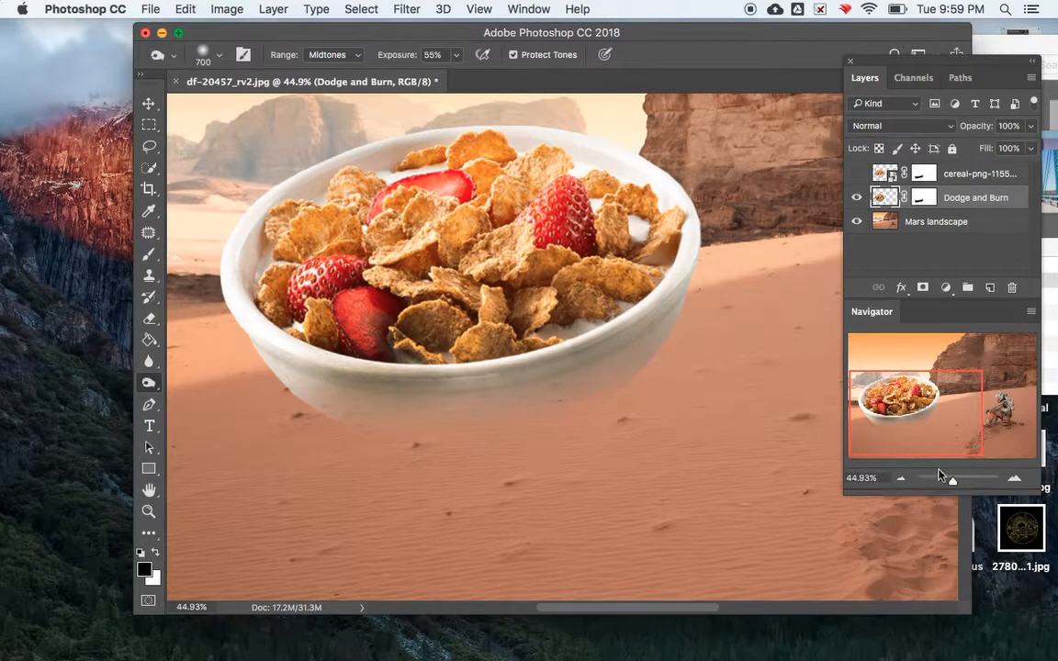
# Step: Burn the cereal and the bowl's right side to deepen the shading across the whole bowl
pyautogui.moveTo(952, 484); pyautogui.dragTo(952, 483)
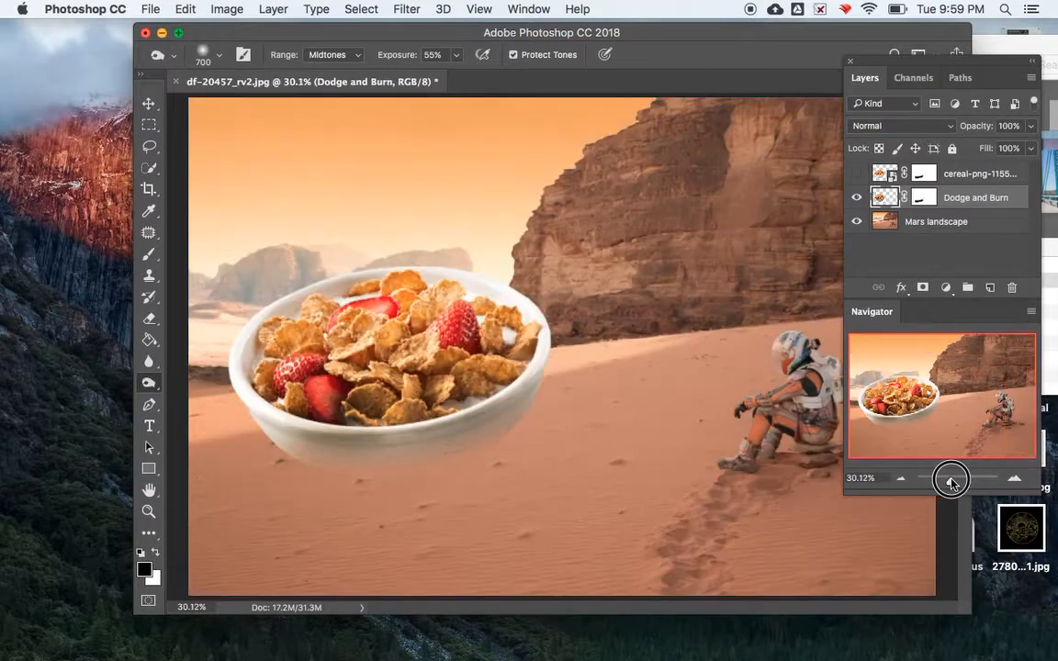
pyautogui.click(416, 343)
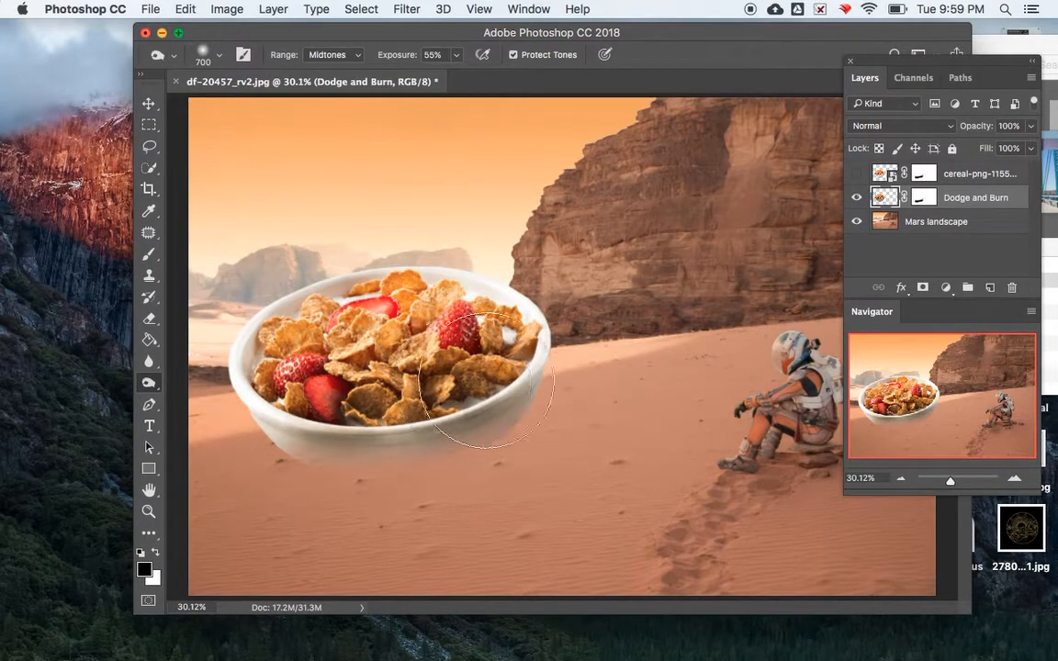
pyautogui.moveTo(507, 378)
pyautogui.mouseDown()
pyautogui.moveTo(481, 408)
pyautogui.moveTo(298, 441)
pyautogui.moveTo(272, 400)
pyautogui.moveTo(248, 390)
pyautogui.moveTo(265, 392)
pyautogui.moveTo(241, 386)
pyautogui.moveTo(251, 406)
pyautogui.moveTo(395, 399)
pyautogui.moveTo(441, 413)
pyautogui.moveTo(462, 443)
pyautogui.moveTo(415, 425)
pyautogui.moveTo(377, 438)
pyautogui.moveTo(313, 422)
pyautogui.moveTo(376, 441)
pyautogui.moveTo(498, 413)
pyautogui.mouseUp()
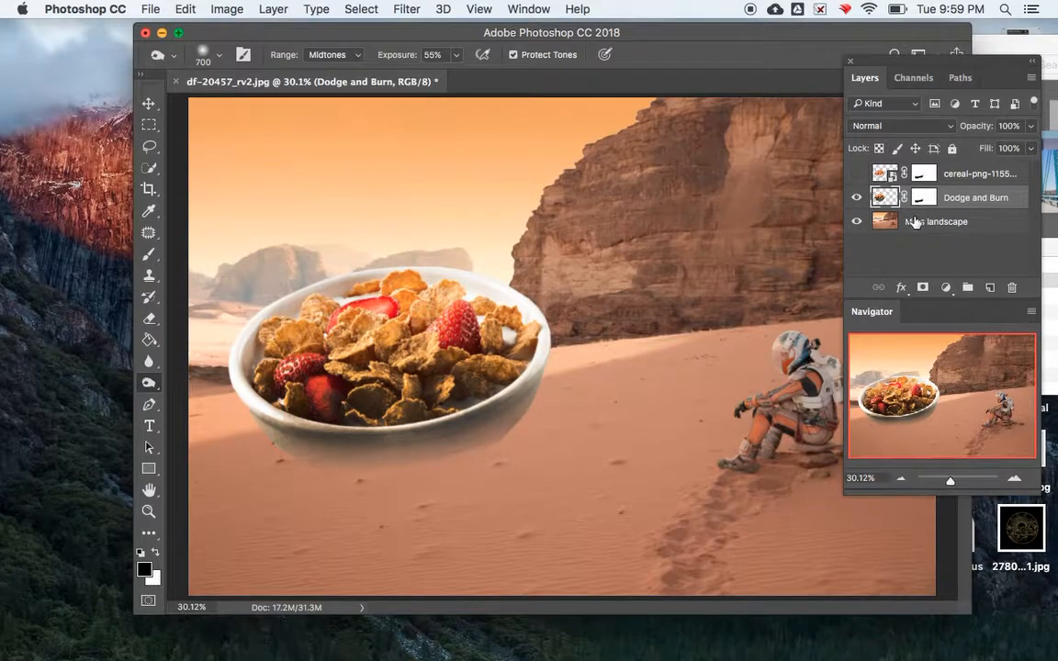
# Step: Duplicate the Mars landscape layer, hide the original, and rename the copy as dodge and burn
pyautogui.click(914, 223)
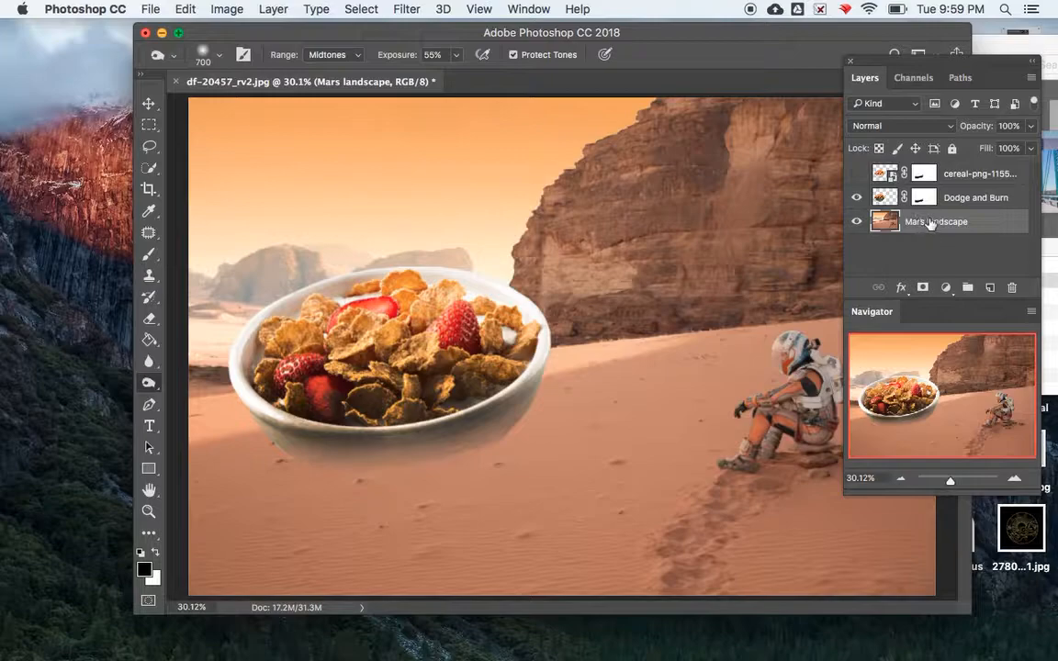
pyautogui.moveTo(932, 222); pyautogui.dragTo(991, 290)
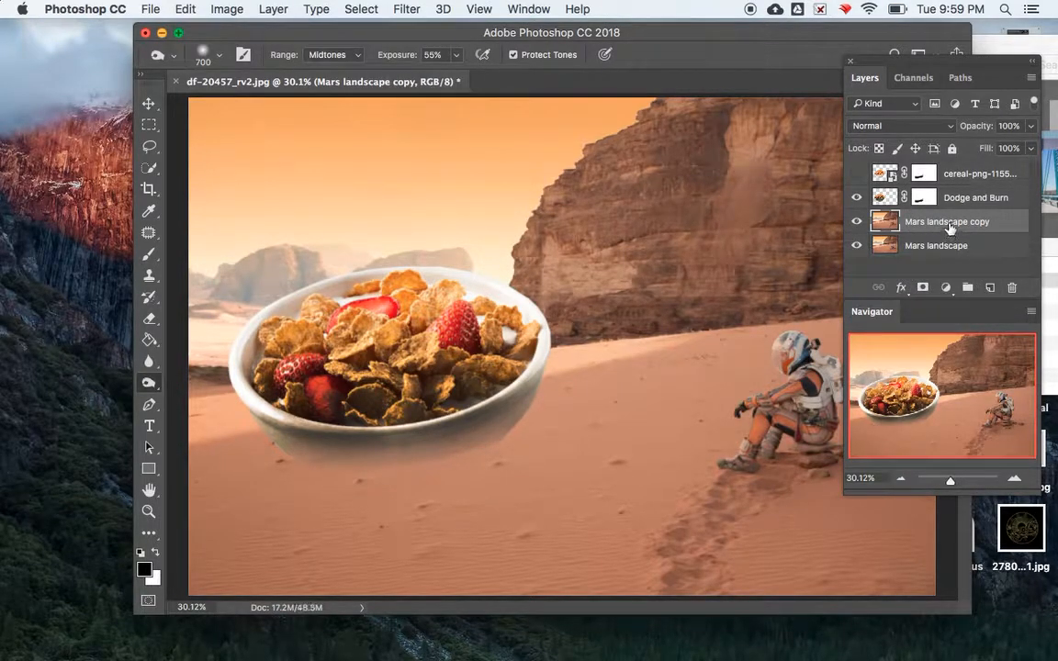
pyautogui.click(858, 245)
pyautogui.doubleClick(939, 222)
pyautogui.click(988, 244)
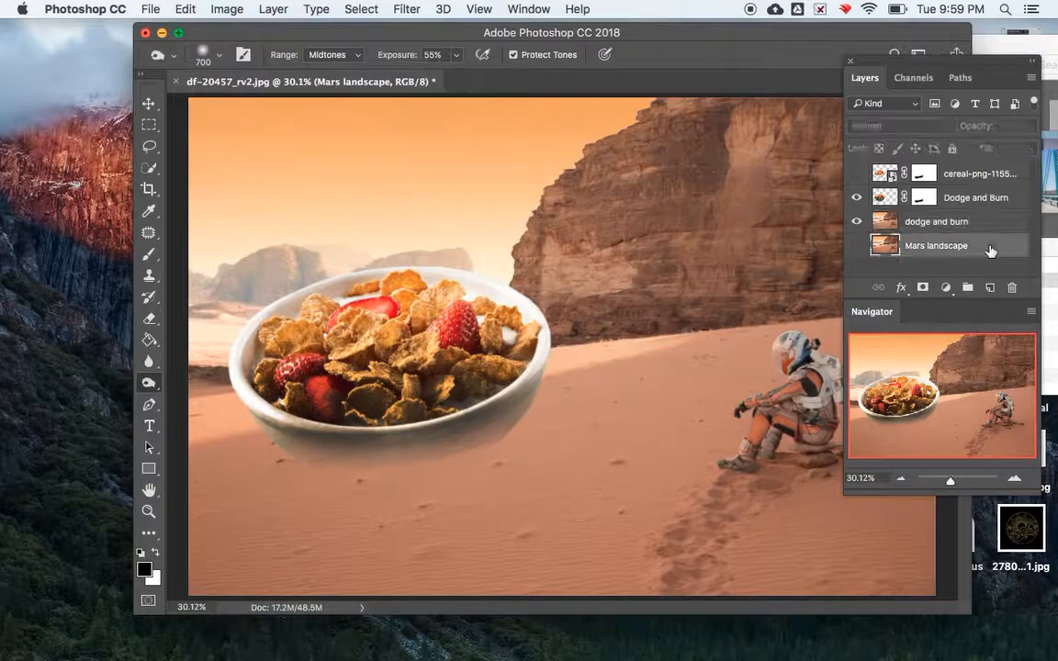
# Step: Burn a soft shadow into the sand beneath the bowl on the landscape copy, using 700 px at 17% exposure
pyautogui.click(922, 221)
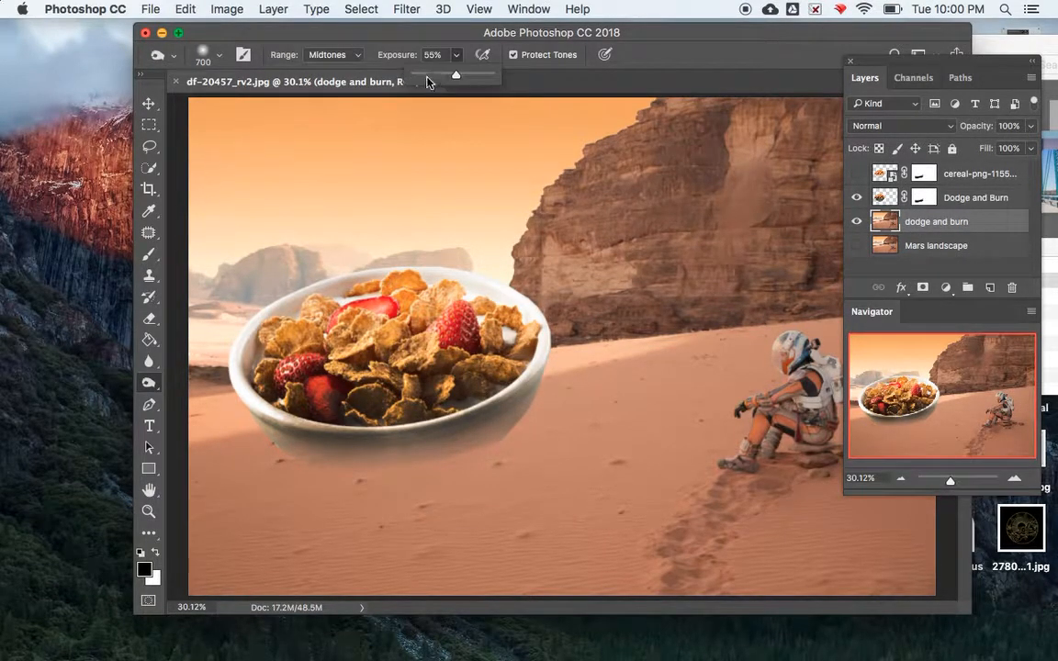
pyautogui.click(427, 75)
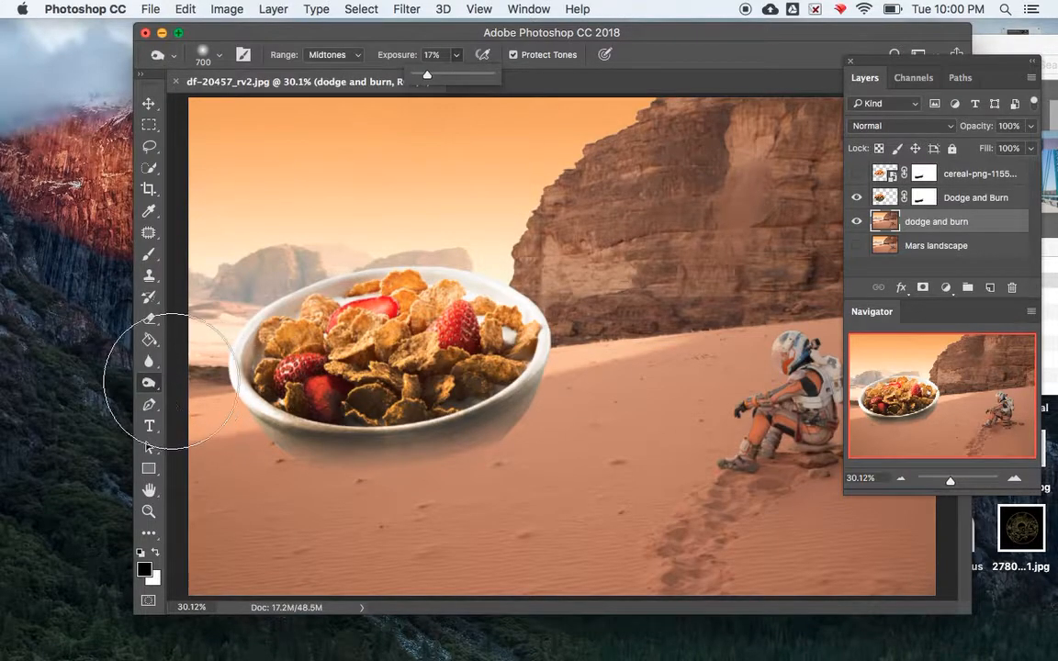
pyautogui.moveTo(149, 383); pyautogui.dragTo(201, 397)
pyautogui.click(389, 474)
pyautogui.click(419, 466)
pyautogui.click(439, 468)
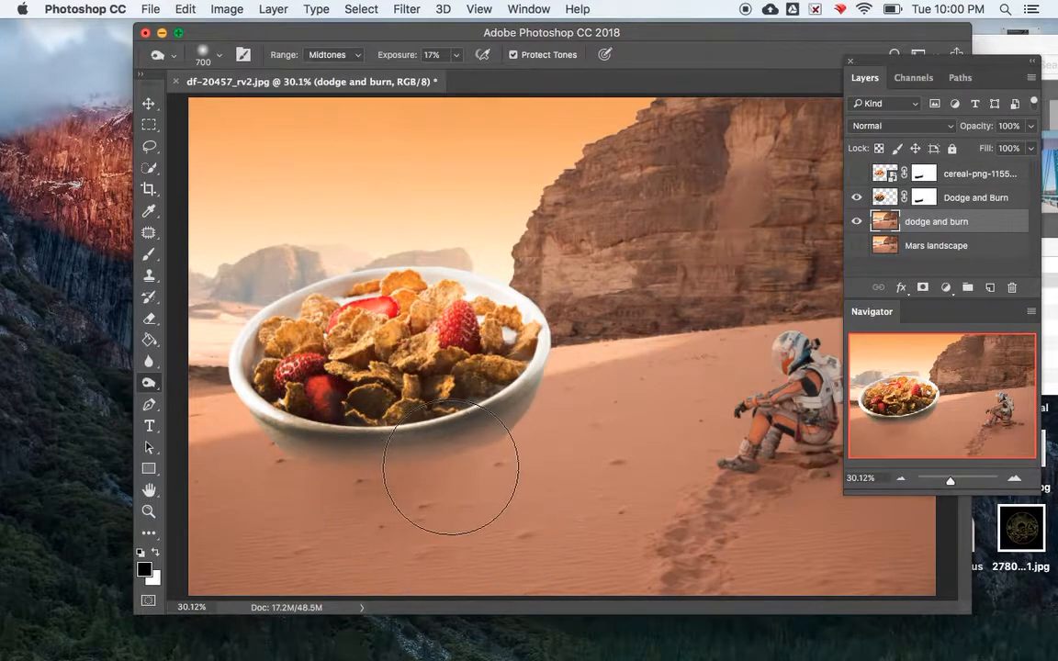
pyautogui.moveTo(448, 465)
pyautogui.mouseDown()
pyautogui.moveTo(421, 450)
pyautogui.moveTo(377, 462)
pyautogui.mouseUp()
pyautogui.click(329, 460)
pyautogui.click(345, 460)
pyautogui.click(439, 463)
pyautogui.click(470, 461)
pyautogui.click(489, 463)
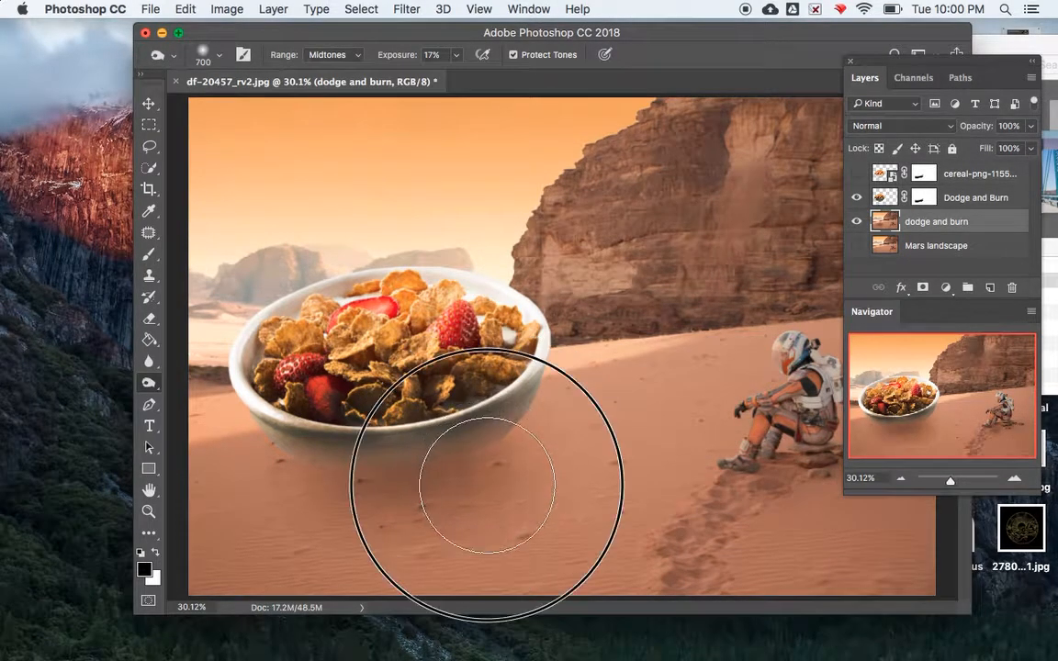
pyautogui.click(300, 488)
pyautogui.click(287, 484)
pyautogui.click(478, 485)
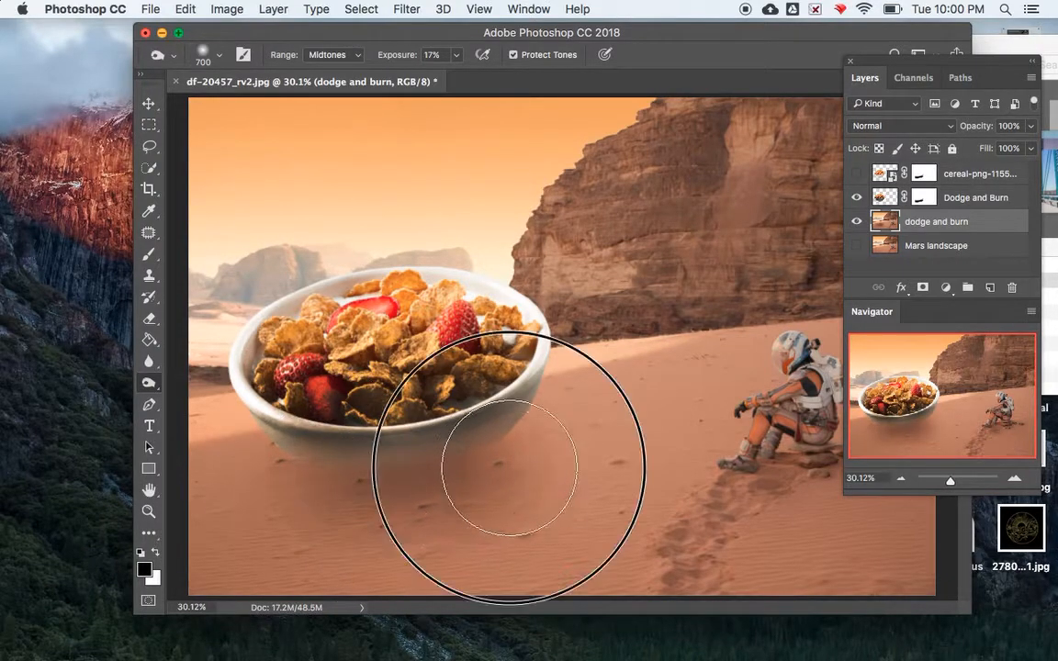
pyautogui.click(505, 507)
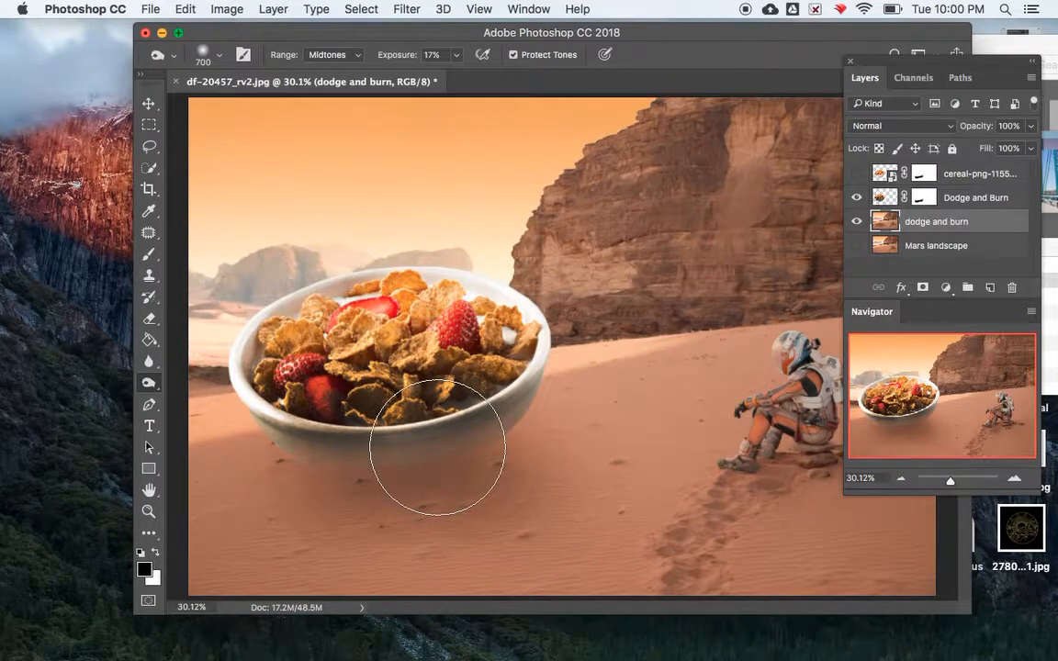
# Step: Burn a darker shadow into the sand beneath the bowl's lower right side, using a 300 px brush on Midtones at 17% exposure
pyautogui.press('[')
pyautogui.press('[')
pyautogui.press('[')
pyautogui.press('[')
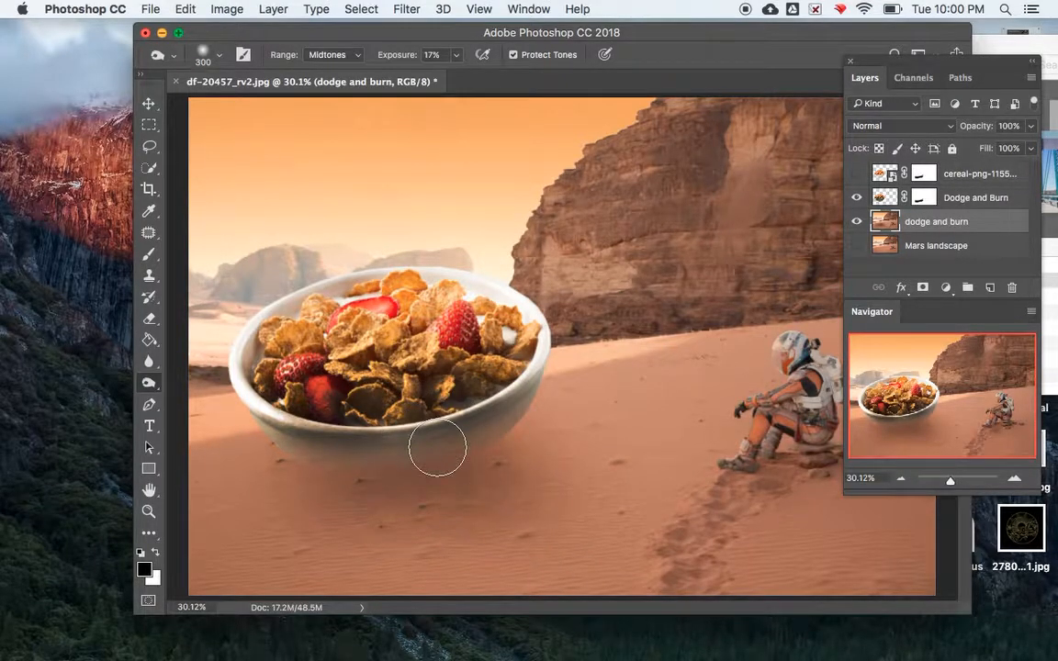
pyautogui.moveTo(952, 484); pyautogui.dragTo(956, 482)
pyautogui.moveTo(929, 393); pyautogui.dragTo(912, 416)
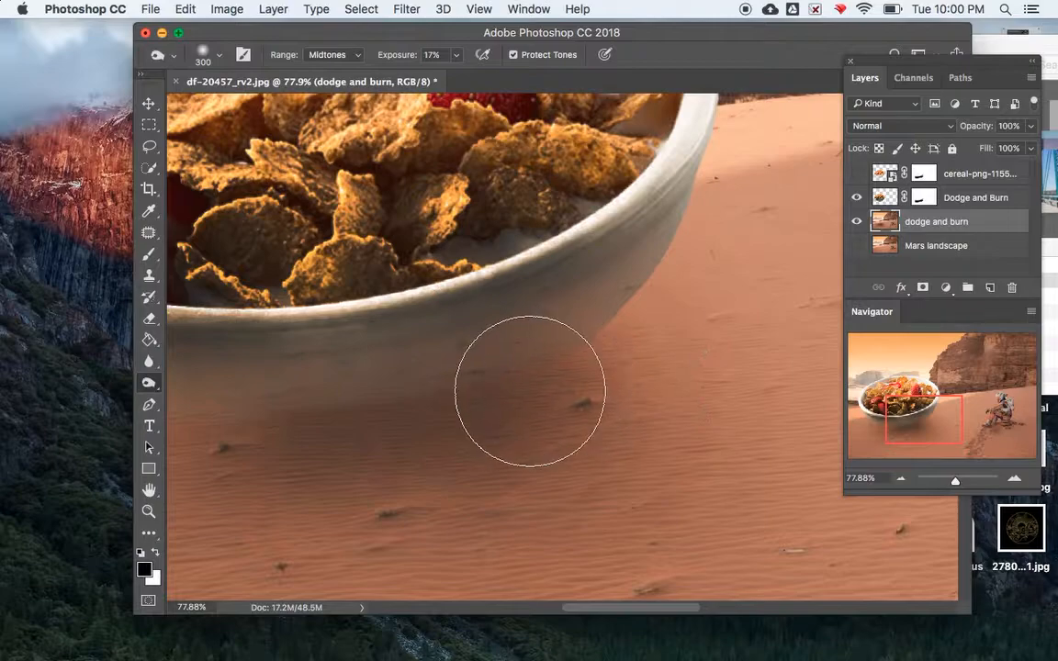
pyautogui.click(632, 413)
pyautogui.moveTo(245, 461); pyautogui.dragTo(486, 487)
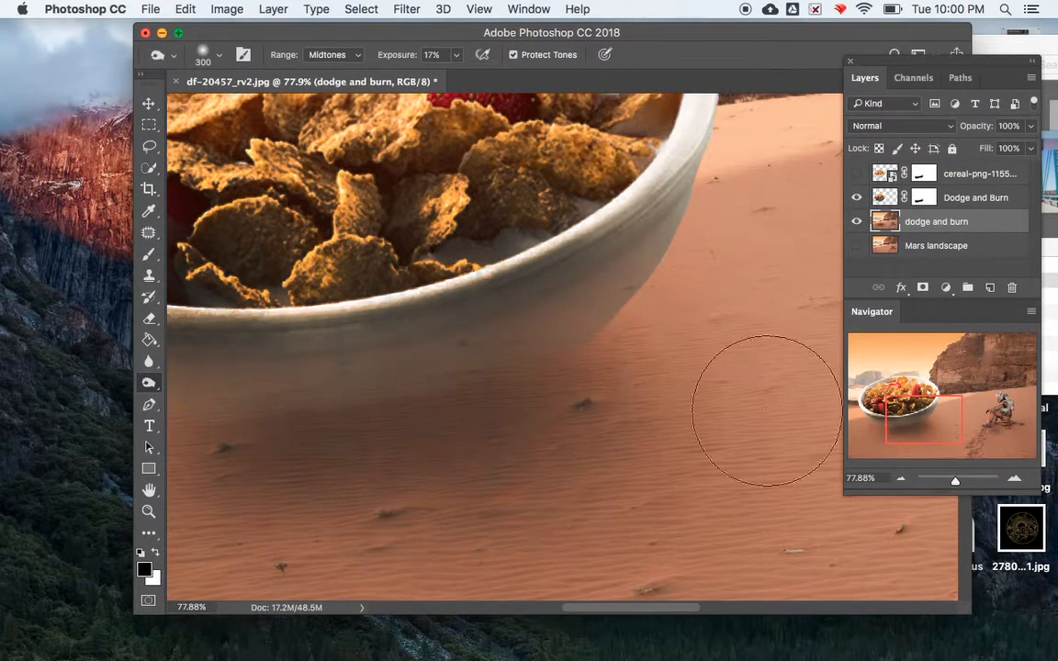
# Step: Extend the burned shadow across the sand beneath the bowl's lower left side
pyautogui.moveTo(920, 418); pyautogui.dragTo(884, 420)
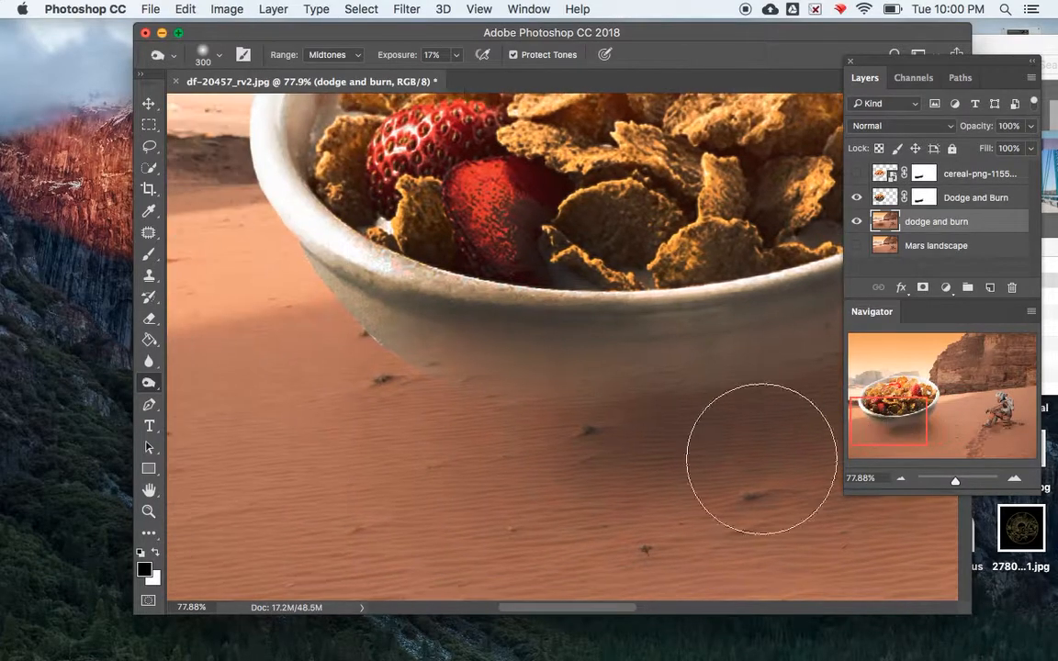
pyautogui.moveTo(590, 432)
pyautogui.mouseDown()
pyautogui.moveTo(427, 446)
pyautogui.moveTo(397, 494)
pyautogui.moveTo(649, 489)
pyautogui.moveTo(484, 501)
pyautogui.moveTo(490, 426)
pyautogui.moveTo(504, 402)
pyautogui.moveTo(560, 421)
pyautogui.moveTo(694, 396)
pyautogui.mouseUp()
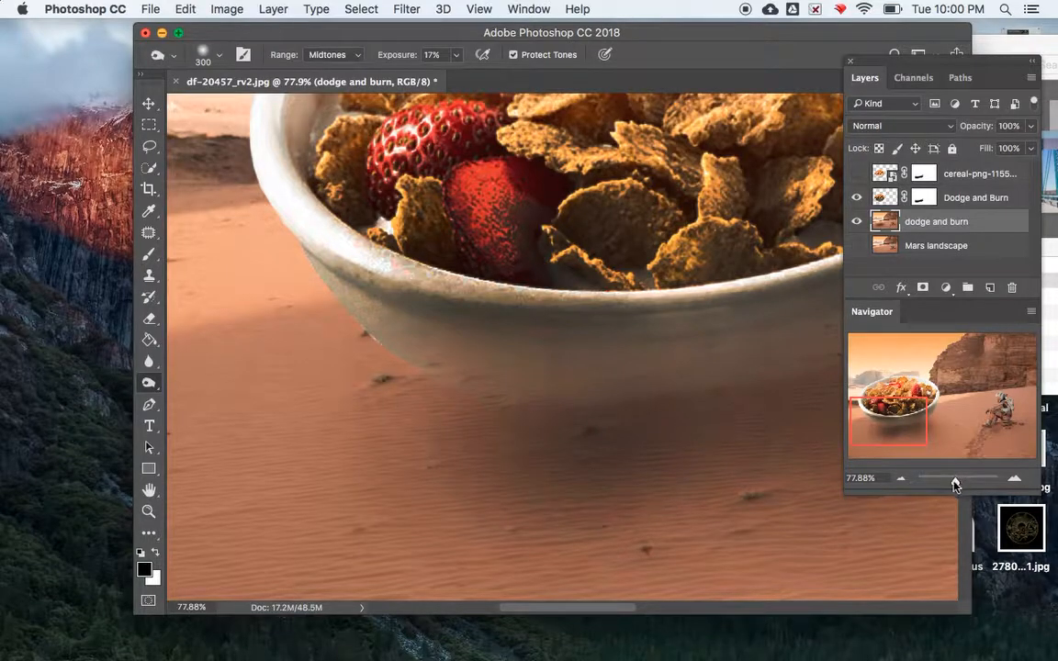
pyautogui.moveTo(955, 485); pyautogui.dragTo(953, 484)
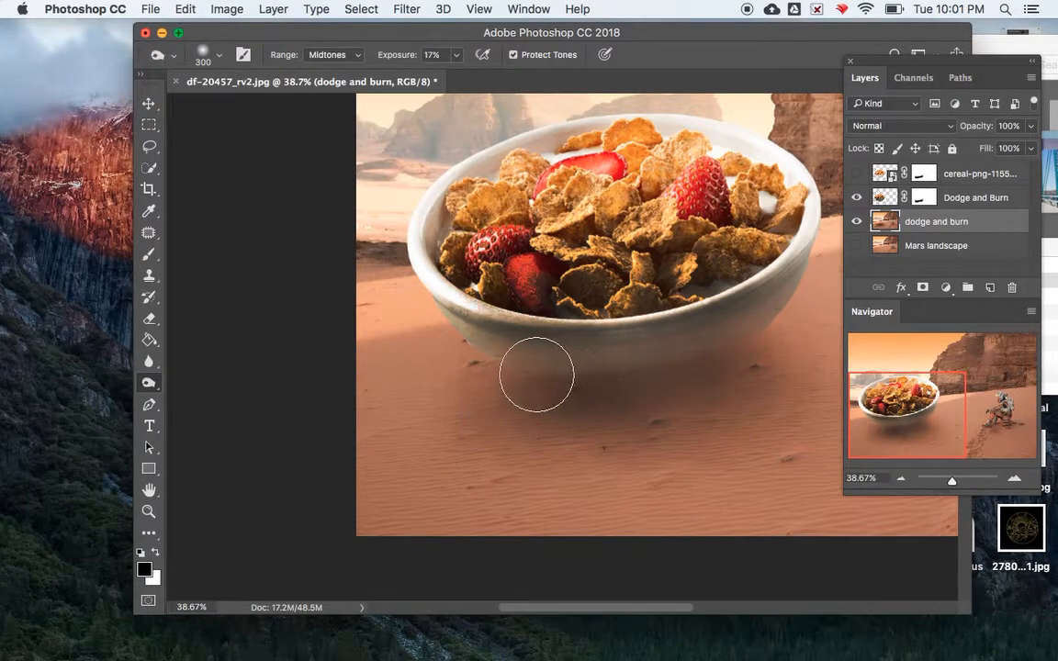
# Step: Hide and show the bowl's Dodge and Burn layer to inspect the shadow burned into the sand
pyautogui.moveTo(952, 484); pyautogui.dragTo(950, 484)
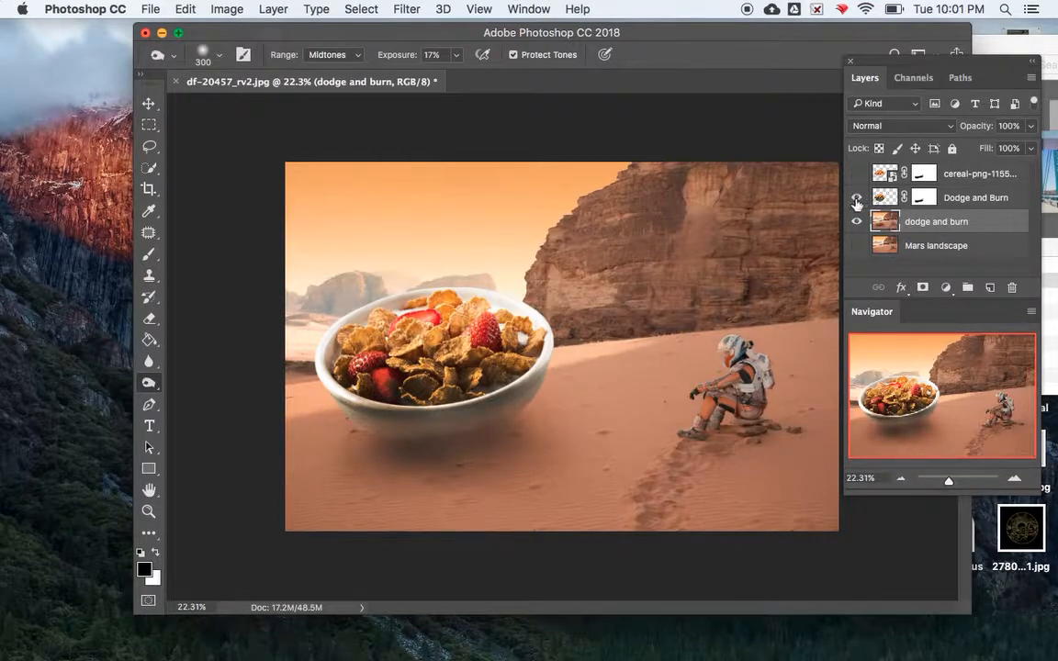
pyautogui.click(856, 204)
pyautogui.click(856, 201)
pyautogui.click(857, 202)
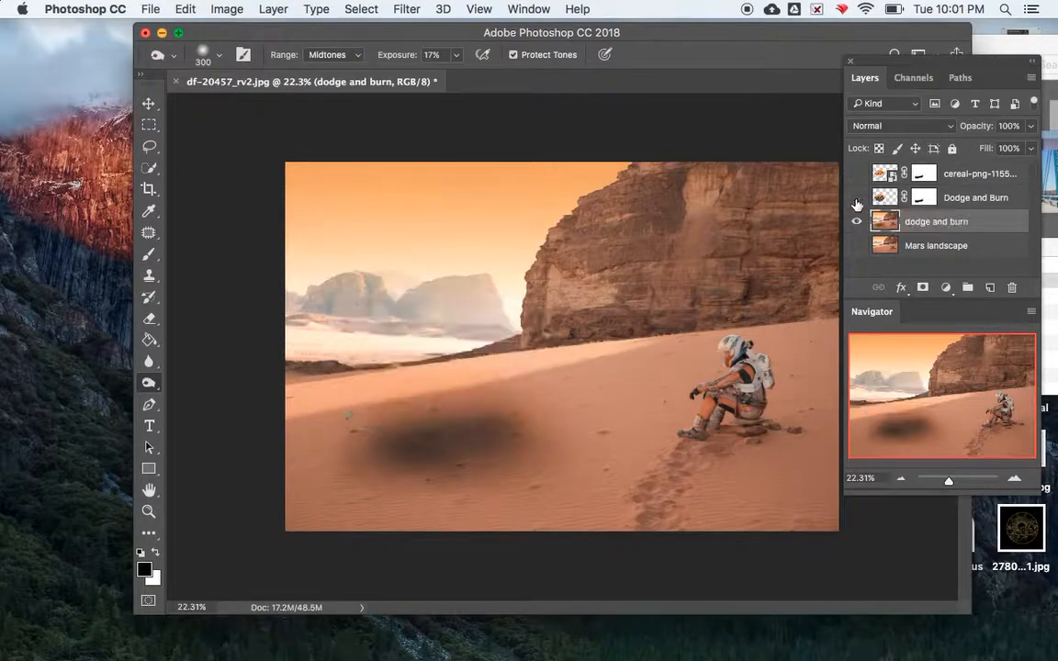
pyautogui.click(857, 202)
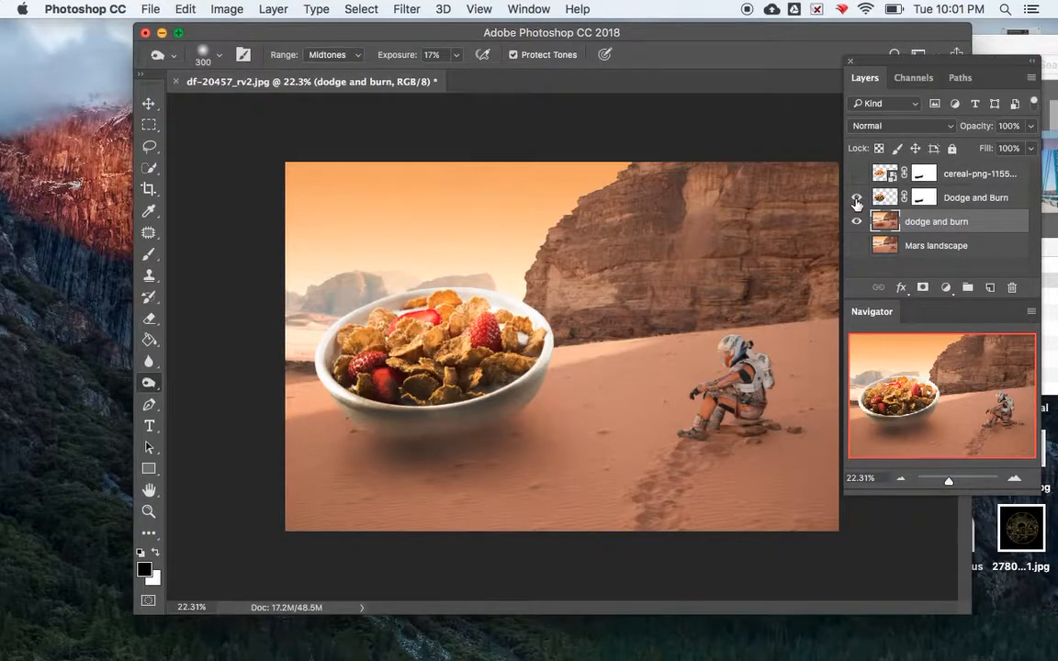
# Step: Dodge highlights along the upper edge of the astronaut's arm with a 70 px Dodge tool on Midtones at 51% exposure
pyautogui.moveTo(950, 485); pyautogui.dragTo(957, 480)
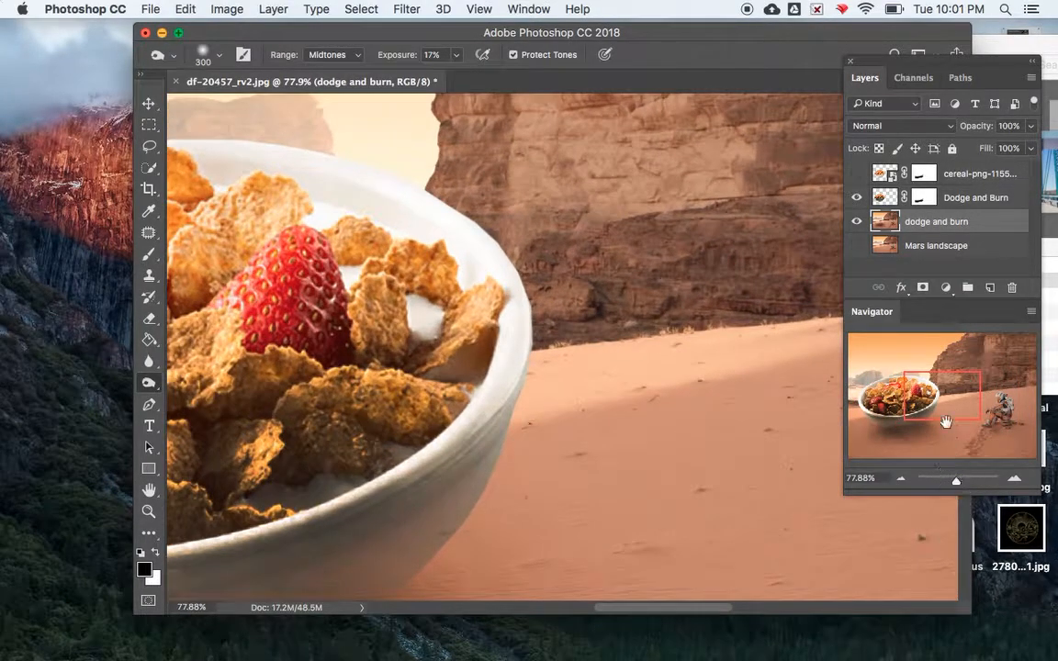
pyautogui.moveTo(937, 396); pyautogui.dragTo(983, 406)
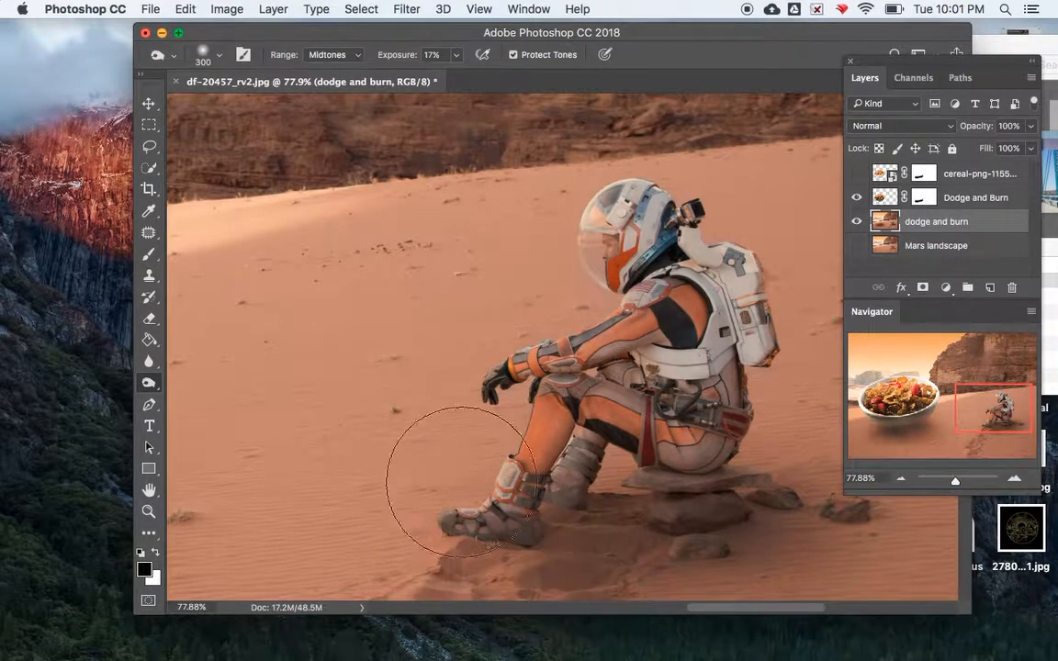
pyautogui.rightClick(152, 388)
pyautogui.click(184, 381)
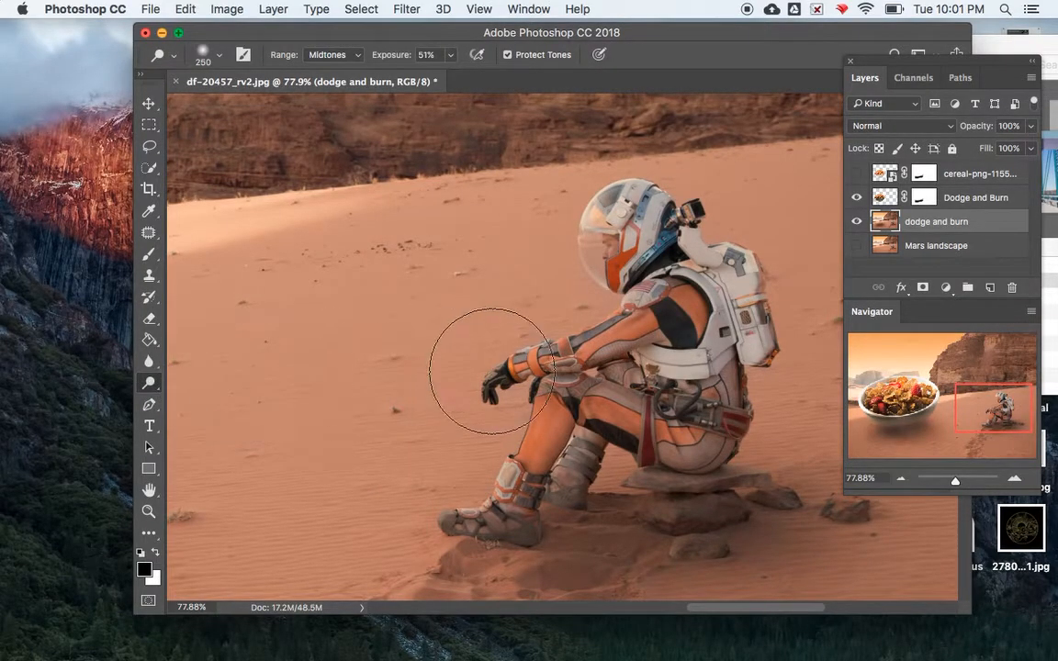
pyautogui.press('[')
pyautogui.press('[')
pyautogui.press('[')
pyautogui.press('[')
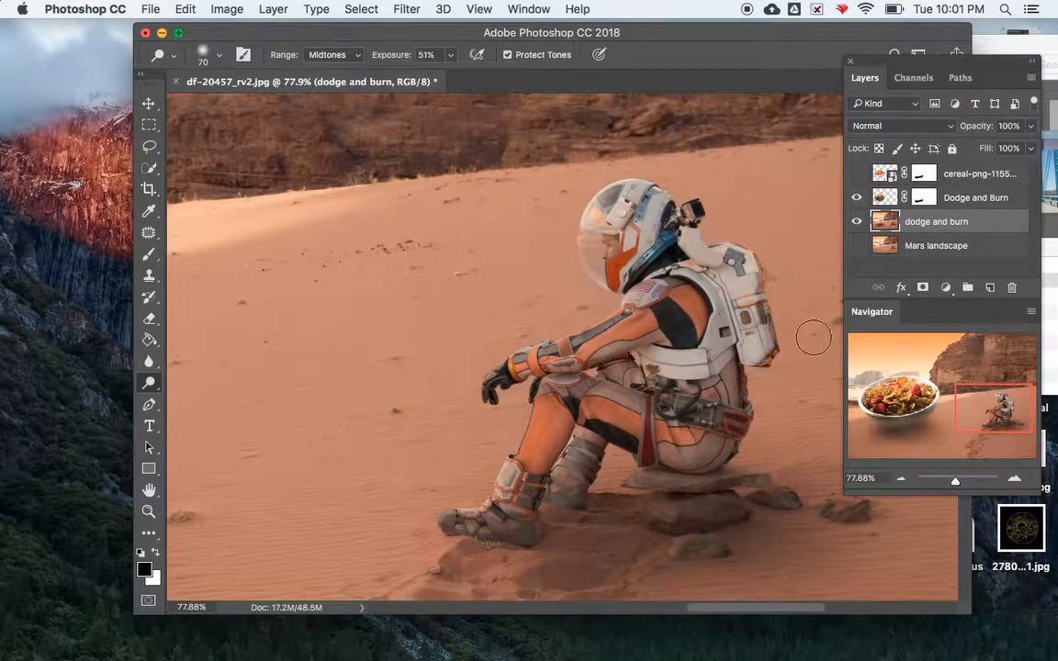
pyautogui.moveTo(955, 482); pyautogui.dragTo(967, 481)
pyautogui.moveTo(432, 384)
pyautogui.mouseDown()
pyautogui.moveTo(385, 406)
pyautogui.moveTo(373, 440)
pyautogui.moveTo(357, 445)
pyautogui.moveTo(521, 494)
pyautogui.moveTo(509, 543)
pyautogui.moveTo(470, 555)
pyautogui.moveTo(525, 421)
pyautogui.moveTo(547, 421)
pyautogui.moveTo(665, 306)
pyautogui.moveTo(730, 269)
pyautogui.moveTo(673, 327)
pyautogui.moveTo(647, 324)
pyautogui.mouseUp()
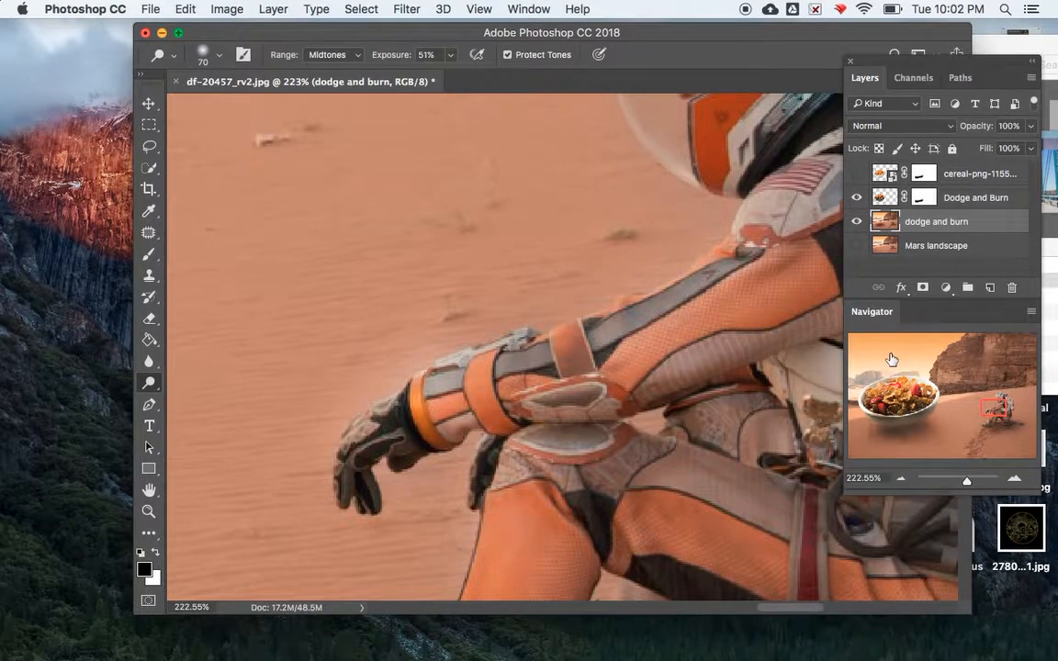
pyautogui.moveTo(981, 403)
pyautogui.mouseDown()
pyautogui.moveTo(999, 400)
pyautogui.moveTo(983, 409)
pyautogui.mouseUp()
pyautogui.moveTo(967, 482); pyautogui.dragTo(950, 483)
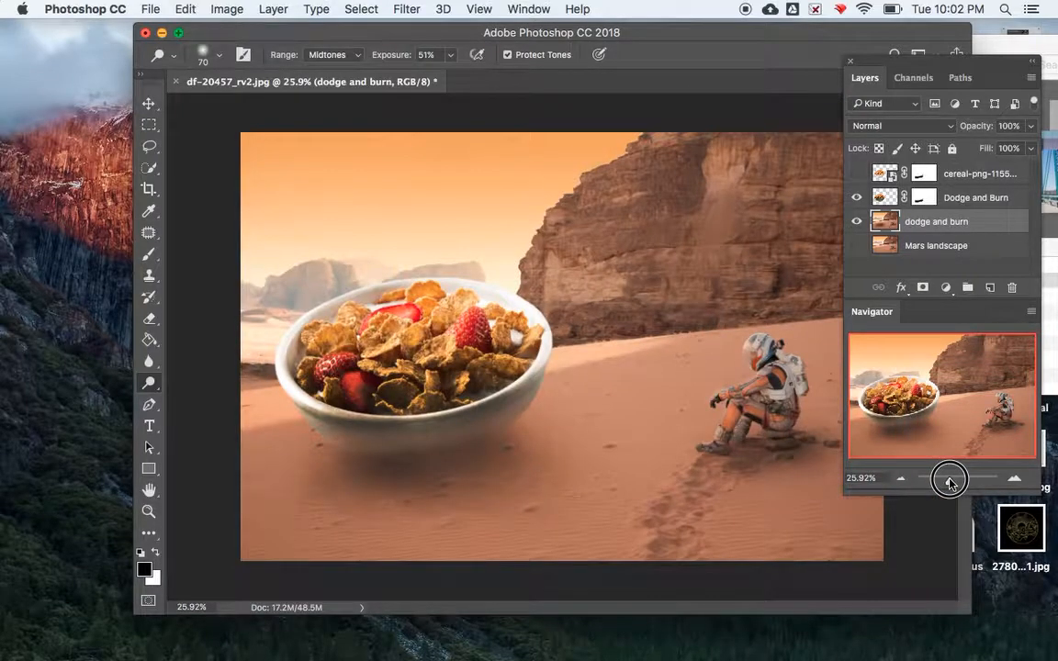